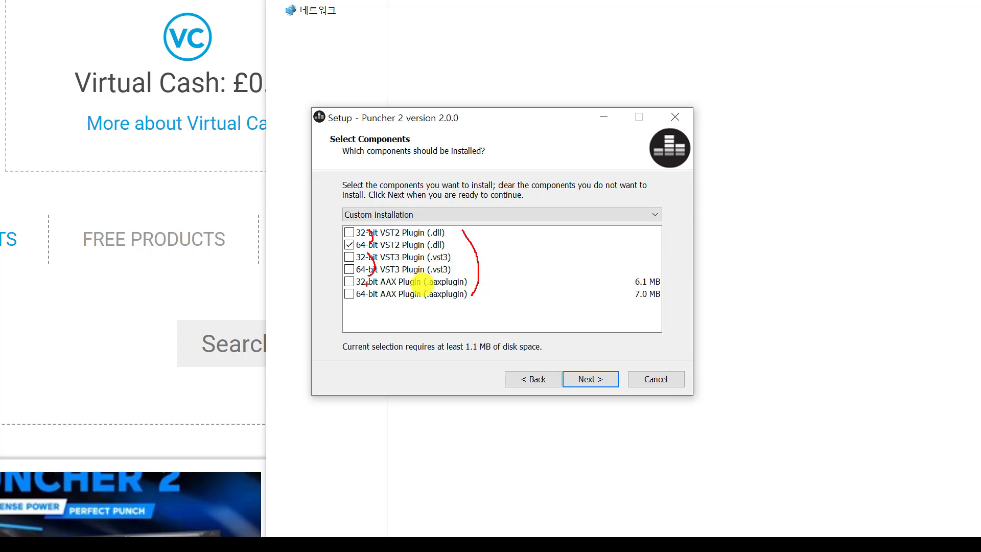
pyautogui.moveTo(336, 249); pyautogui.dragTo(463, 254)
pyautogui.moveTo(328, 277); pyautogui.dragTo(474, 277)
pyautogui.moveTo(339, 302); pyautogui.dragTo(473, 302)
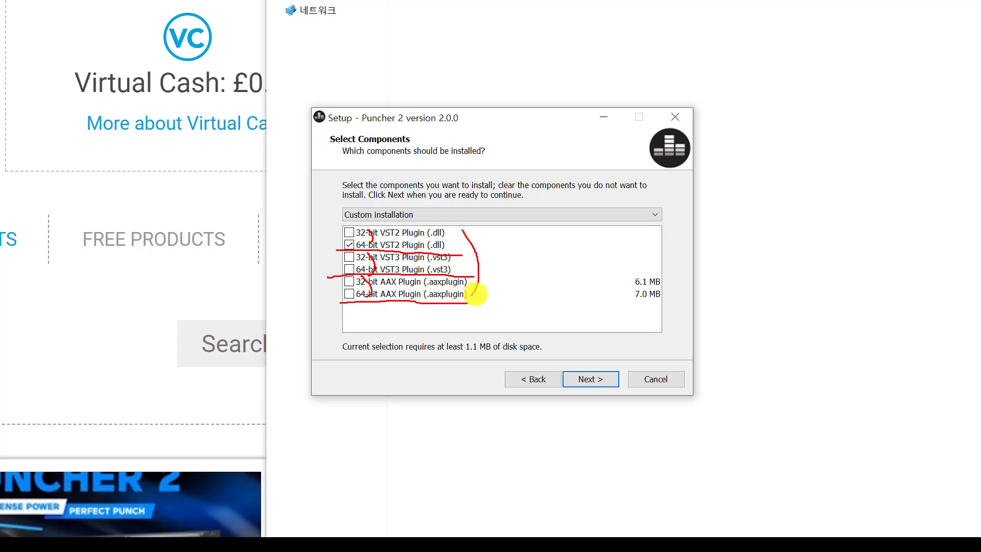
pyautogui.moveTo(420, 262); pyautogui.dragTo(374, 303)
pyautogui.moveTo(361, 249); pyautogui.dragTo(449, 308)
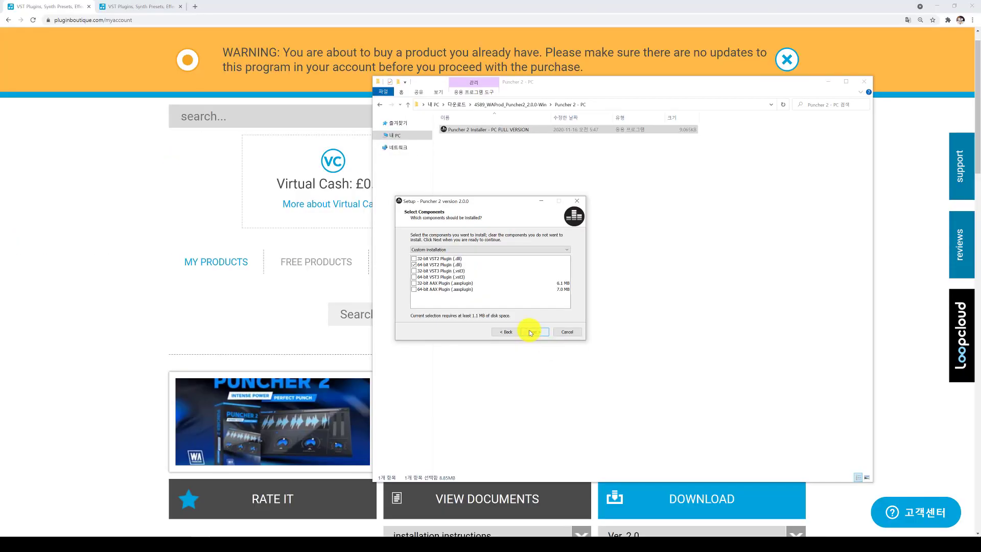
# Continue the Puncher 2 setup with only the 64-bit VST2 plugin component selected
pyautogui.click(585, 380)
pyautogui.click(527, 307)
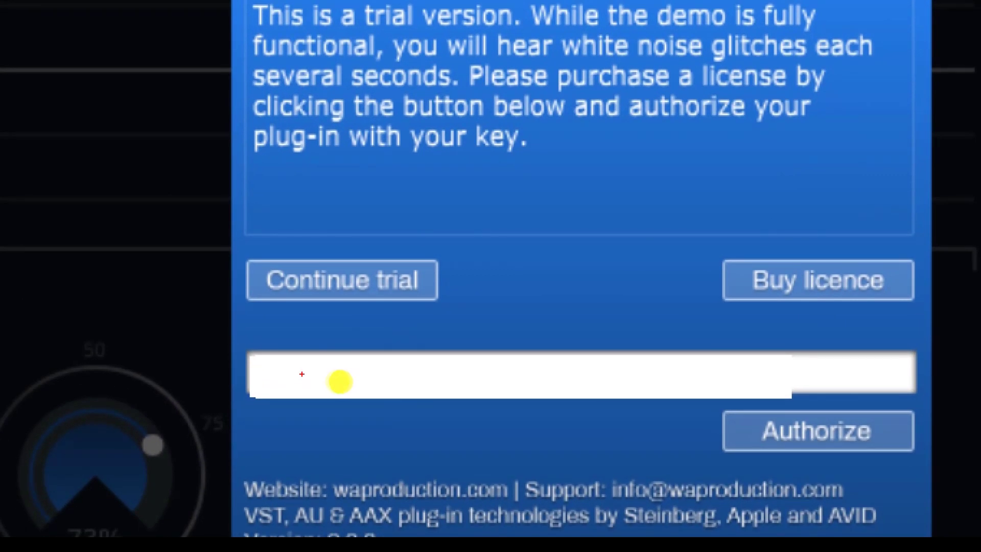
pyautogui.moveTo(330, 378); pyautogui.dragTo(589, 381)
pyautogui.moveTo(636, 413); pyautogui.dragTo(583, 425)
pyautogui.moveTo(817, 463)
pyautogui.mouseDown()
pyautogui.moveTo(743, 423)
pyautogui.moveTo(852, 400)
pyautogui.moveTo(850, 487)
pyautogui.moveTo(734, 385)
pyautogui.moveTo(894, 457)
pyautogui.moveTo(705, 371)
pyautogui.moveTo(723, 370)
pyautogui.moveTo(841, 280)
pyautogui.mouseUp()
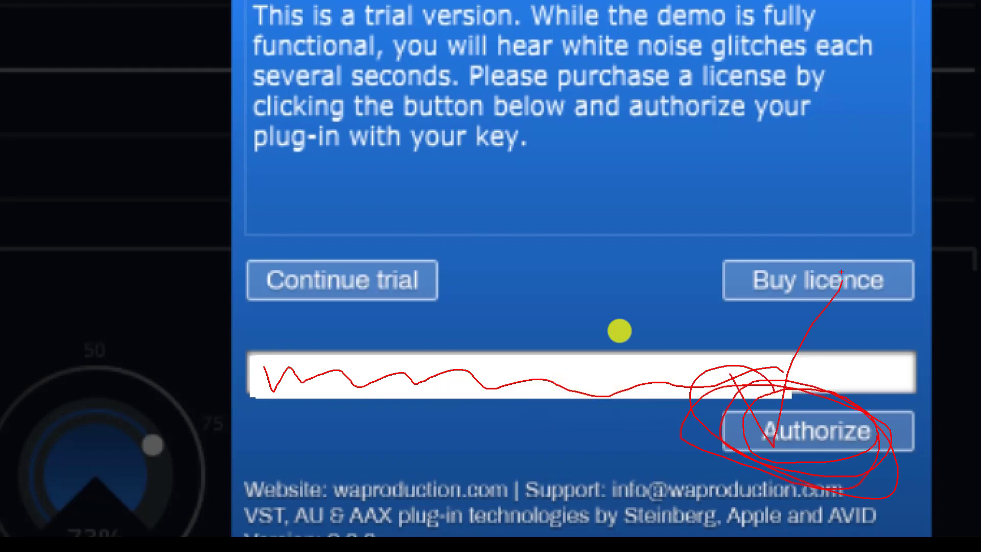
pyautogui.press('Escape')
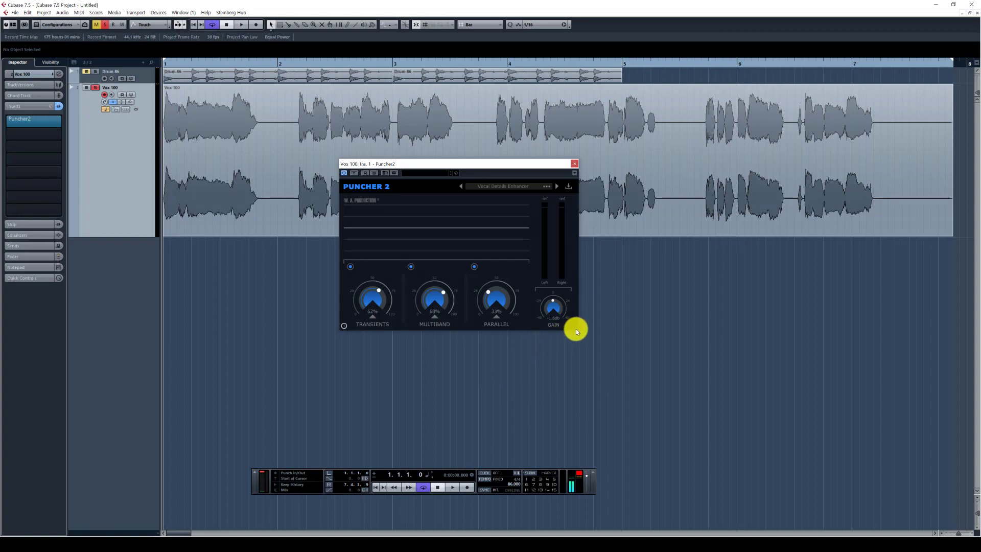
pyautogui.moveTo(461, 166); pyautogui.dragTo(437, 170)
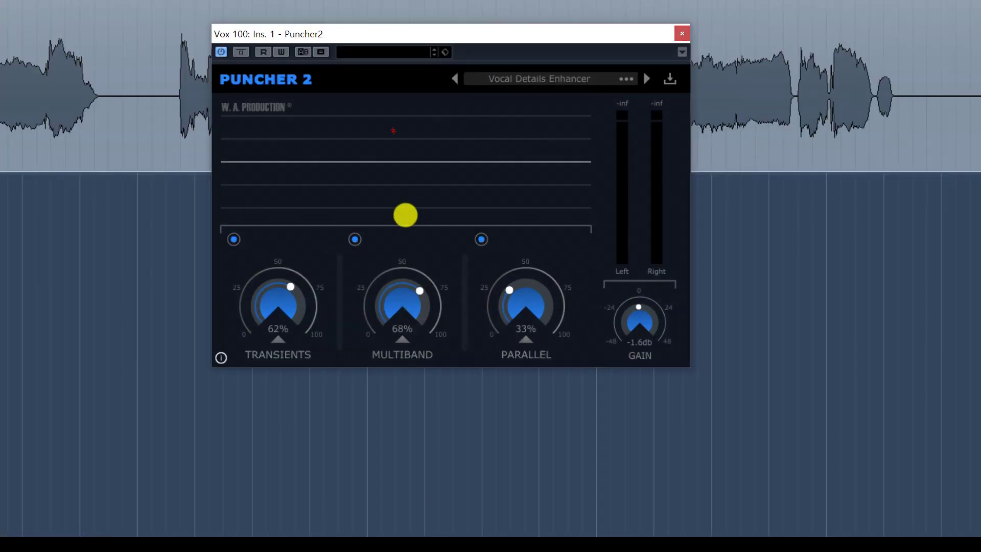
pyautogui.moveTo(391, 121)
pyautogui.mouseDown()
pyautogui.moveTo(333, 156)
pyautogui.moveTo(393, 154)
pyautogui.moveTo(440, 171)
pyautogui.moveTo(440, 217)
pyautogui.mouseUp()
pyautogui.moveTo(438, 154); pyautogui.dragTo(451, 175)
pyautogui.moveTo(514, 196)
pyautogui.mouseDown()
pyautogui.moveTo(338, 185)
pyautogui.moveTo(493, 87)
pyautogui.moveTo(491, 195)
pyautogui.mouseUp()
pyautogui.moveTo(490, 206); pyautogui.dragTo(514, 182)
pyautogui.moveTo(698, 188)
pyautogui.mouseDown()
pyautogui.moveTo(755, 183)
pyautogui.moveTo(740, 231)
pyautogui.moveTo(780, 221)
pyautogui.mouseUp()
pyautogui.moveTo(800, 165); pyautogui.dragTo(802, 217)
pyautogui.moveTo(805, 176); pyautogui.dragTo(863, 220)
pyautogui.moveTo(745, 233)
pyautogui.mouseDown()
pyautogui.moveTo(745, 308)
pyautogui.moveTo(773, 313)
pyautogui.mouseUp()
pyautogui.moveTo(743, 292); pyautogui.dragTo(766, 286)
pyautogui.moveTo(785, 299); pyautogui.dragTo(784, 313)
pyautogui.moveTo(804, 238)
pyautogui.mouseDown()
pyautogui.moveTo(818, 298)
pyautogui.moveTo(841, 289)
pyautogui.mouseUp()
pyautogui.moveTo(791, 350)
pyautogui.mouseDown()
pyautogui.moveTo(772, 383)
pyautogui.moveTo(807, 365)
pyautogui.moveTo(806, 402)
pyautogui.mouseUp()
pyautogui.moveTo(856, 246)
pyautogui.mouseDown()
pyautogui.moveTo(740, 169)
pyautogui.moveTo(715, 246)
pyautogui.moveTo(824, 410)
pyautogui.mouseUp()
pyautogui.moveTo(384, 193); pyautogui.dragTo(332, 245)
pyautogui.moveTo(419, 204); pyautogui.dragTo(412, 253)
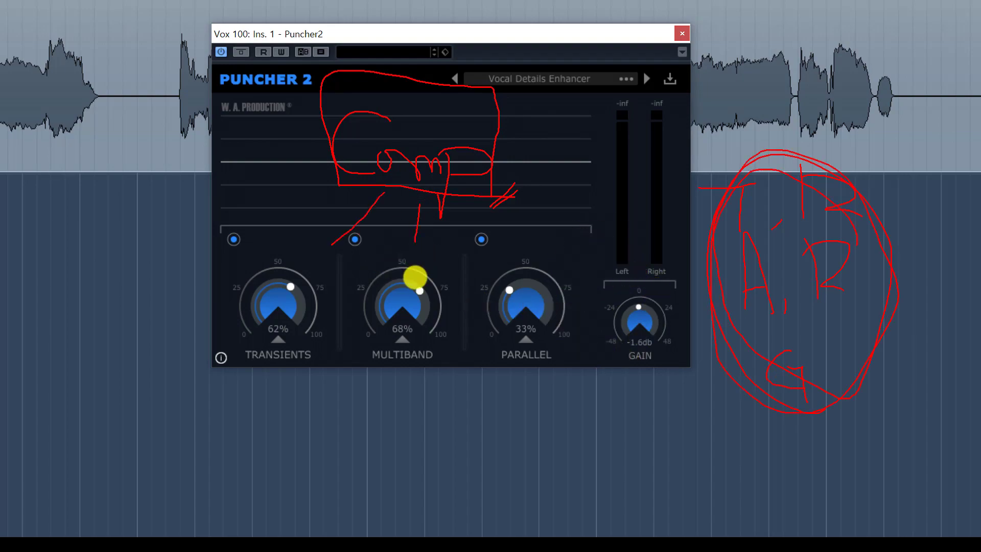
pyautogui.moveTo(469, 205); pyautogui.dragTo(524, 254)
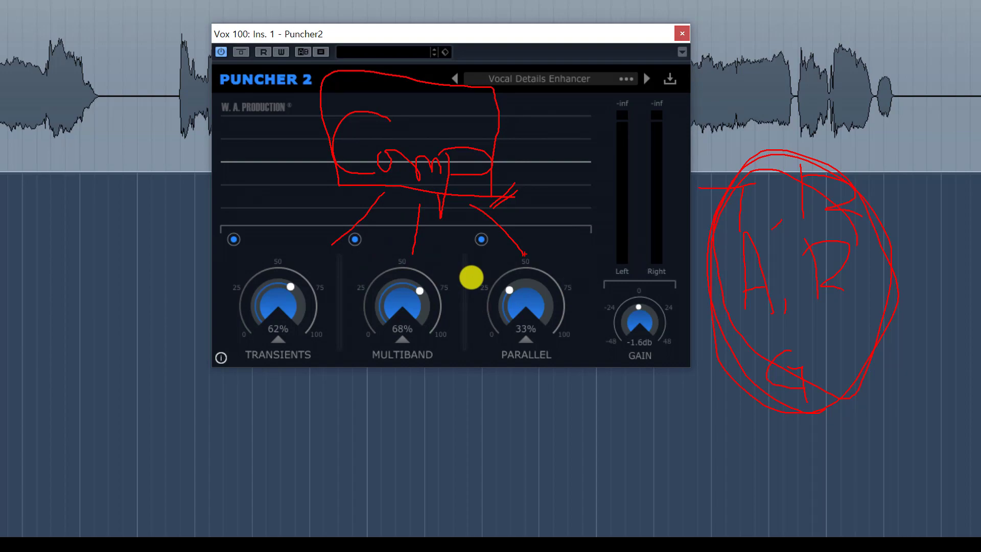
pyautogui.moveTo(500, 181)
pyautogui.mouseDown()
pyautogui.moveTo(327, 168)
pyautogui.moveTo(382, 65)
pyautogui.moveTo(518, 155)
pyautogui.mouseUp()
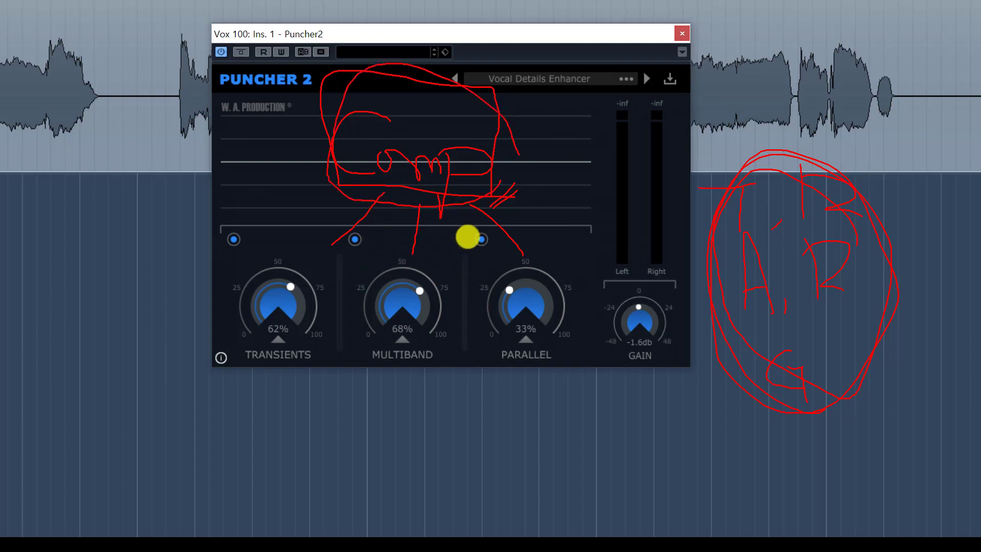
pyautogui.moveTo(313, 210)
pyautogui.mouseDown()
pyautogui.moveTo(309, 257)
pyautogui.moveTo(342, 256)
pyautogui.mouseUp()
pyautogui.moveTo(253, 366); pyautogui.dragTo(243, 394)
pyautogui.moveTo(153, 480); pyautogui.dragTo(187, 469)
pyautogui.moveTo(155, 456); pyautogui.dragTo(175, 454)
pyautogui.moveTo(208, 465); pyautogui.dragTo(209, 471)
pyautogui.moveTo(236, 398)
pyautogui.mouseDown()
pyautogui.moveTo(259, 440)
pyautogui.moveTo(249, 457)
pyautogui.mouseUp()
pyautogui.moveTo(151, 489)
pyautogui.mouseDown()
pyautogui.moveTo(267, 469)
pyautogui.moveTo(148, 388)
pyautogui.mouseUp()
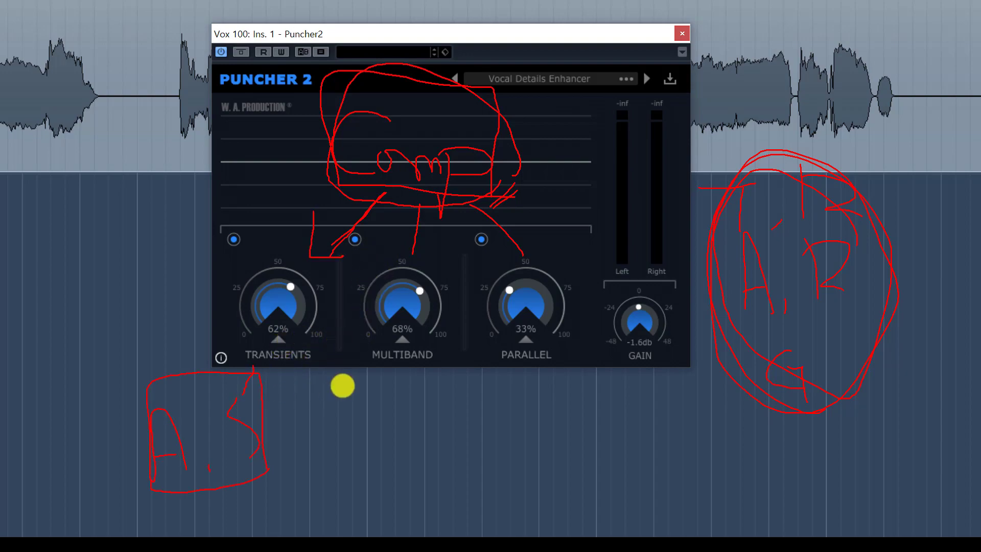
pyautogui.moveTo(255, 364)
pyautogui.mouseDown()
pyautogui.moveTo(242, 292)
pyautogui.moveTo(295, 267)
pyautogui.moveTo(312, 378)
pyautogui.mouseUp()
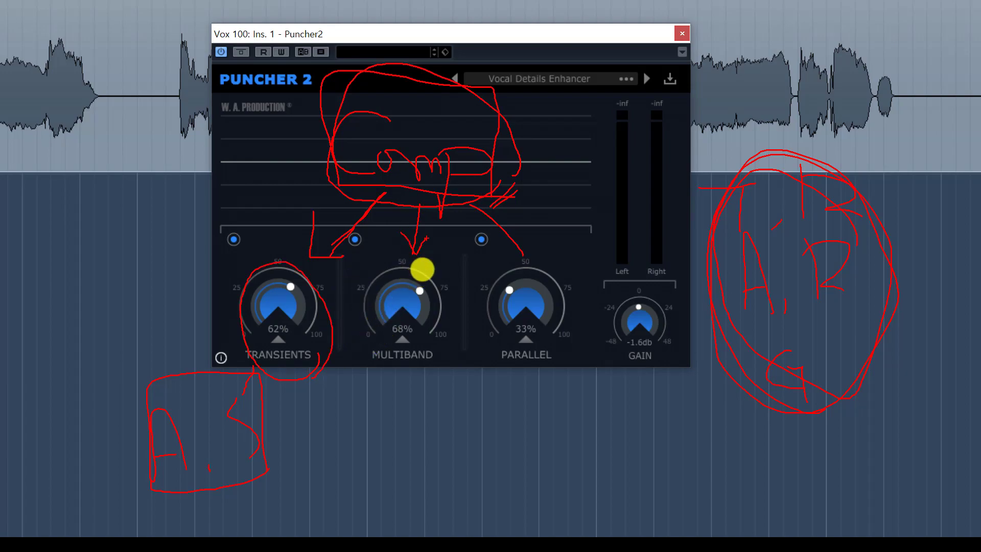
pyautogui.moveTo(356, 379); pyautogui.dragTo(365, 463)
pyautogui.moveTo(512, 398); pyautogui.dragTo(514, 463)
pyautogui.moveTo(653, 406); pyautogui.dragTo(657, 456)
pyautogui.click(680, 441)
pyautogui.moveTo(769, 402); pyautogui.dragTo(770, 461)
pyautogui.moveTo(421, 398); pyautogui.dragTo(456, 448)
pyautogui.moveTo(559, 456)
pyautogui.mouseDown()
pyautogui.moveTo(592, 417)
pyautogui.moveTo(608, 454)
pyautogui.mouseUp()
pyautogui.moveTo(682, 414); pyautogui.dragTo(690, 456)
pyautogui.moveTo(683, 446); pyautogui.dragTo(711, 430)
pyautogui.moveTo(708, 422); pyautogui.dragTo(712, 463)
pyautogui.moveTo(417, 198)
pyautogui.mouseDown()
pyautogui.moveTo(420, 255)
pyautogui.moveTo(431, 215)
pyautogui.mouseUp()
pyautogui.moveTo(573, 357)
pyautogui.mouseDown()
pyautogui.moveTo(531, 378)
pyautogui.moveTo(559, 341)
pyautogui.mouseUp()
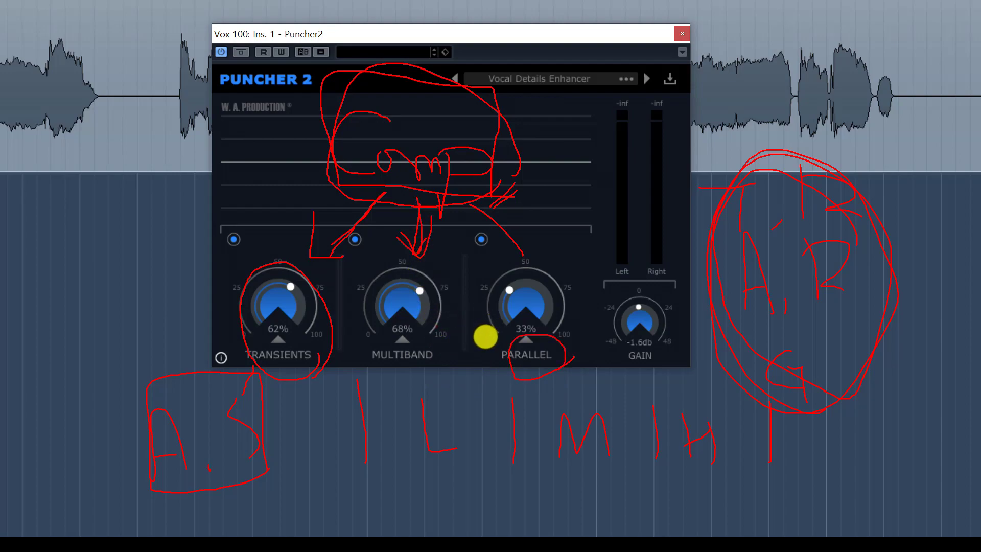
pyautogui.moveTo(521, 254); pyautogui.dragTo(536, 233)
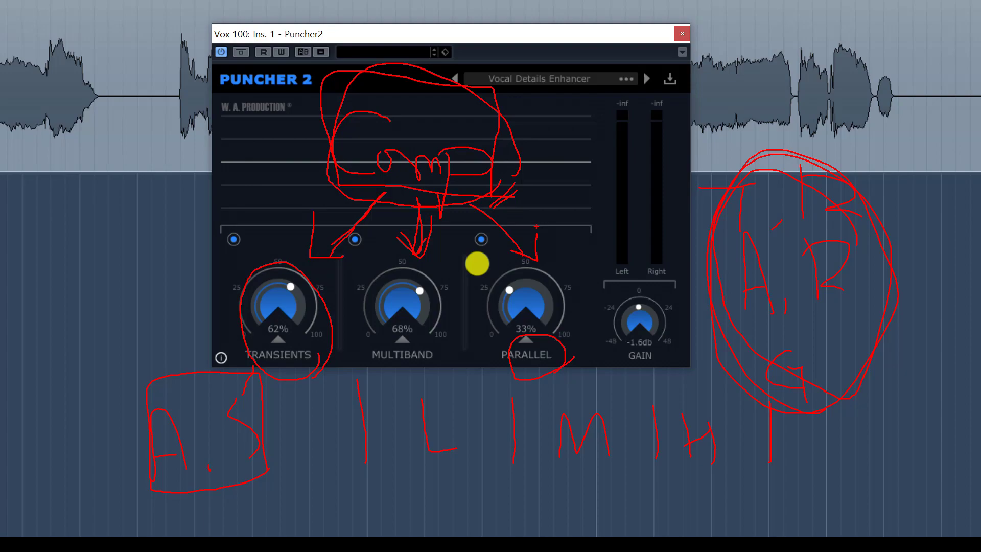
pyautogui.moveTo(308, 197)
pyautogui.mouseDown()
pyautogui.moveTo(414, 194)
pyautogui.moveTo(500, 201)
pyautogui.moveTo(504, 210)
pyautogui.mouseUp()
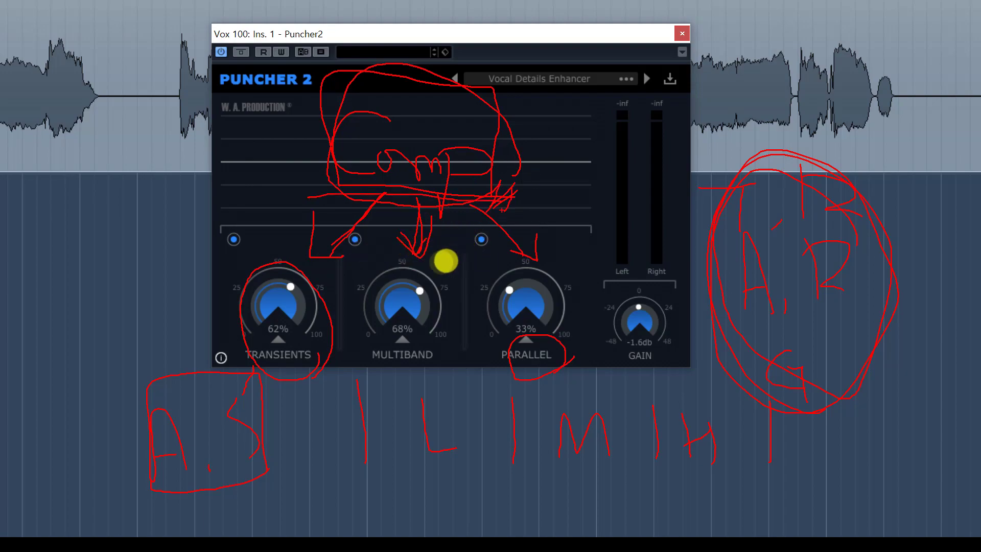
pyautogui.moveTo(353, 227); pyautogui.dragTo(322, 262)
pyautogui.moveTo(421, 207); pyautogui.dragTo(418, 253)
pyautogui.moveTo(489, 207); pyautogui.dragTo(535, 248)
pyautogui.moveTo(510, 251)
pyautogui.mouseDown()
pyautogui.moveTo(528, 268)
pyautogui.moveTo(533, 234)
pyautogui.mouseUp()
pyautogui.moveTo(364, 259)
pyautogui.mouseDown()
pyautogui.moveTo(370, 278)
pyautogui.moveTo(403, 246)
pyautogui.mouseUp()
pyautogui.press('Escape')
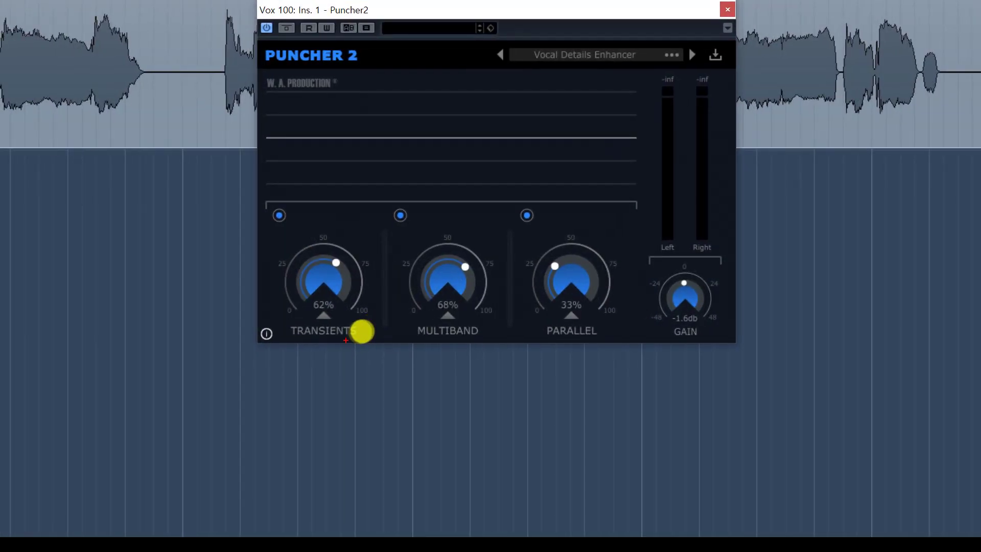
pyautogui.moveTo(367, 327)
pyautogui.mouseDown()
pyautogui.moveTo(344, 323)
pyautogui.moveTo(363, 329)
pyautogui.mouseUp()
pyautogui.moveTo(193, 449)
pyautogui.mouseDown()
pyautogui.moveTo(225, 441)
pyautogui.moveTo(217, 425)
pyautogui.mouseUp()
pyautogui.moveTo(260, 444); pyautogui.dragTo(260, 453)
pyautogui.moveTo(260, 375); pyautogui.dragTo(299, 465)
pyautogui.moveTo(272, 405)
pyautogui.mouseDown()
pyautogui.moveTo(368, 468)
pyautogui.moveTo(177, 436)
pyautogui.moveTo(254, 467)
pyautogui.mouseUp()
pyautogui.press('Escape')
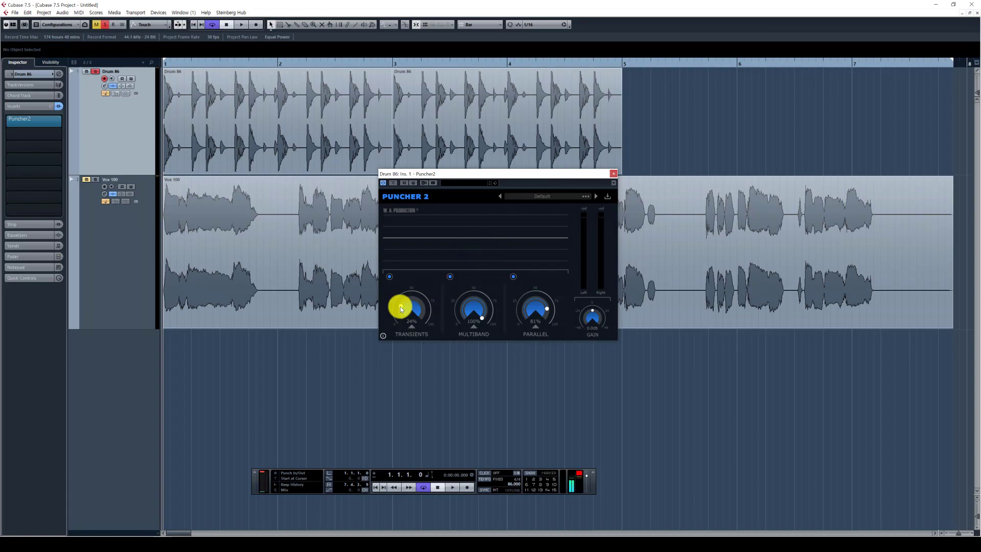
# Switch off Puncher 2's Multiband and Parallel sections on the drum track and start looped playback over both Drum 86 clips
pyautogui.click(450, 276)
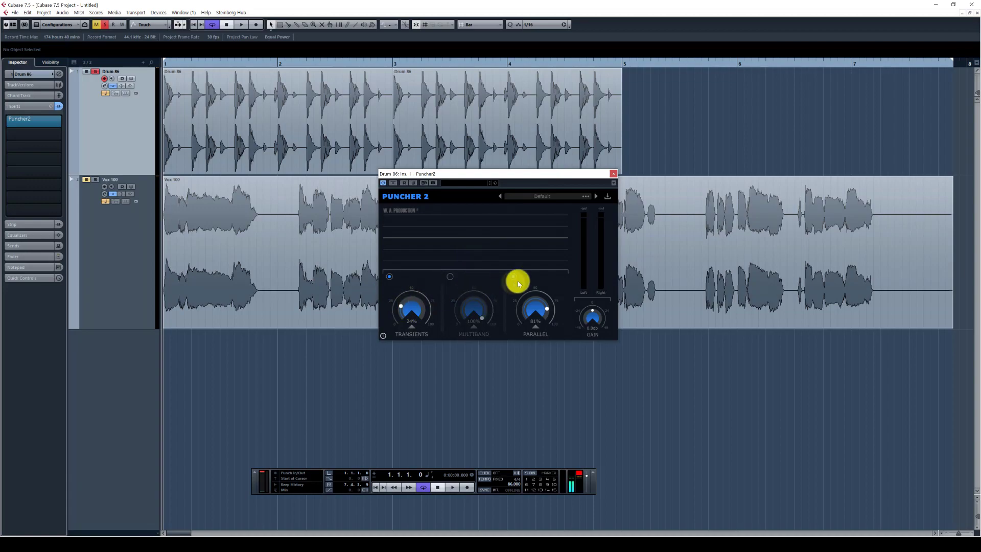
pyautogui.click(353, 153)
pyautogui.moveTo(696, 118); pyautogui.dragTo(17, 123)
pyautogui.press('p')
pyautogui.press('space')
# Raise Transients to 100% and compare the playing drum loop with Puncher 2 bypassed and active
pyautogui.moveTo(401, 305); pyautogui.dragTo(411, 232)
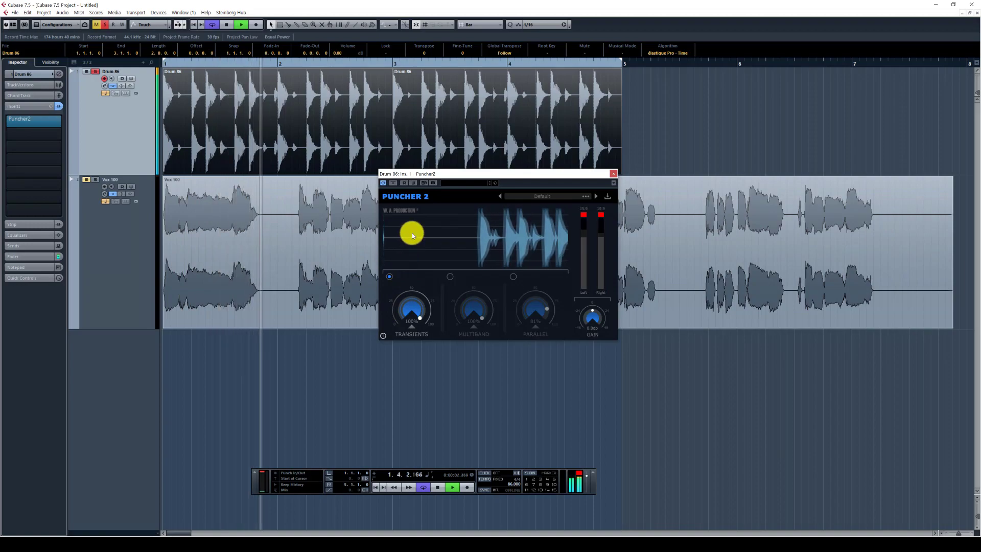
pyautogui.click(393, 183)
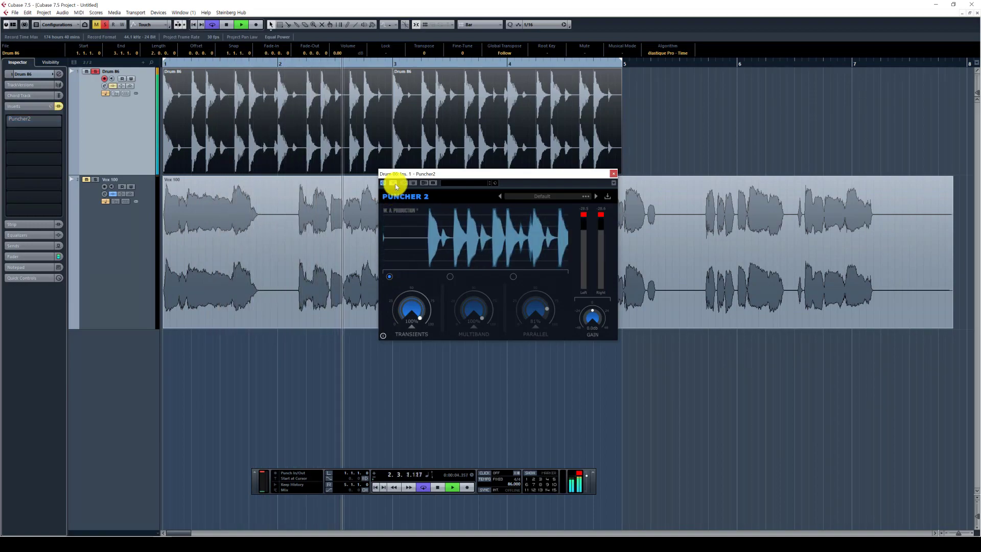
pyautogui.click(395, 183)
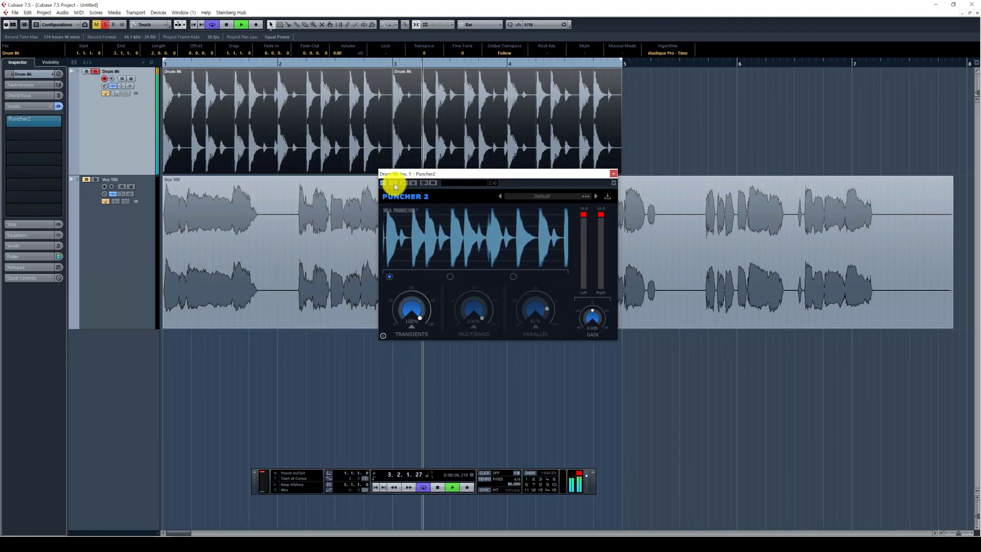
pyautogui.moveTo(407, 278)
pyautogui.mouseDown()
pyautogui.moveTo(409, 401)
pyautogui.moveTo(411, 269)
pyautogui.mouseUp()
pyautogui.rightClick(390, 384)
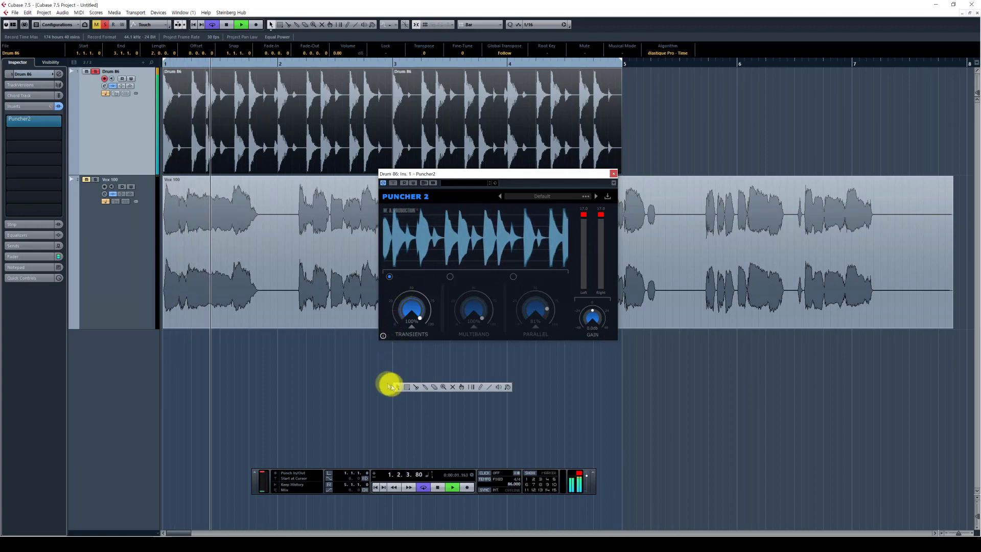
pyautogui.click(390, 383)
pyautogui.press('space')
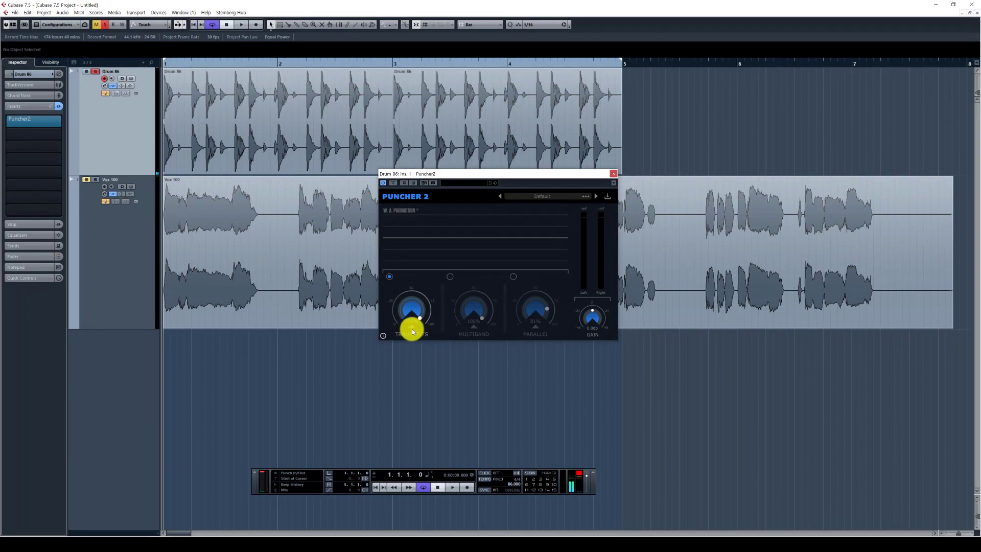
# Open the detailed settings of the Transients section and examine its LPF, HPF, attack, release and two gain controls
pyautogui.click(412, 331)
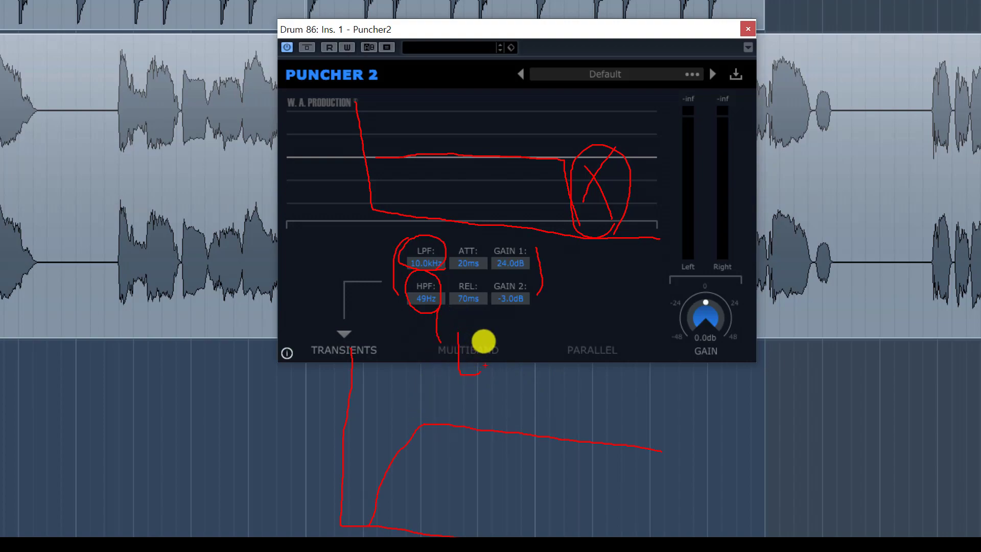
pyautogui.moveTo(511, 362)
pyautogui.mouseDown()
pyautogui.moveTo(537, 356)
pyautogui.moveTo(580, 374)
pyautogui.mouseUp()
pyautogui.moveTo(592, 365); pyautogui.dragTo(613, 374)
pyautogui.moveTo(616, 308); pyautogui.dragTo(621, 371)
pyautogui.moveTo(612, 350); pyautogui.dragTo(635, 346)
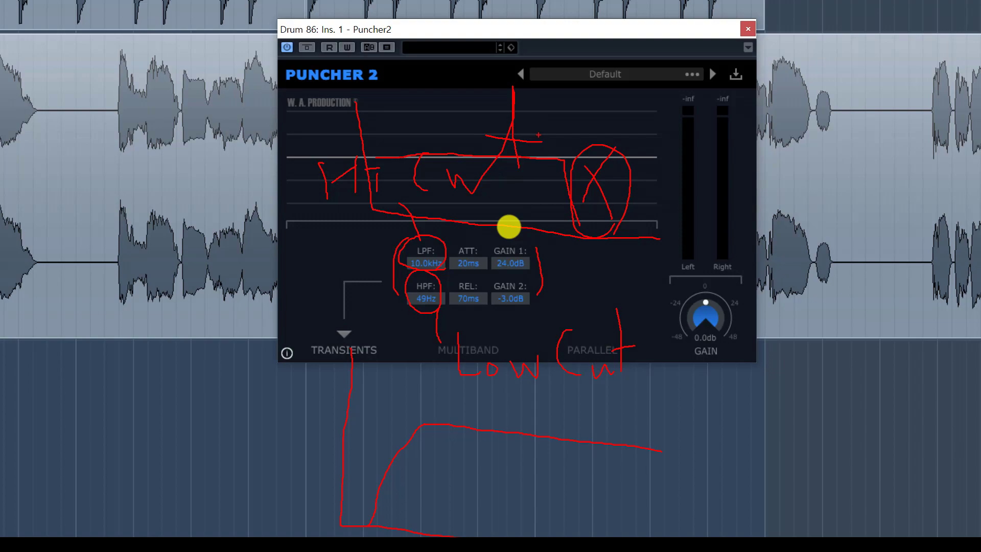
pyautogui.moveTo(476, 298)
pyautogui.mouseDown()
pyautogui.moveTo(469, 282)
pyautogui.moveTo(481, 307)
pyautogui.mouseUp()
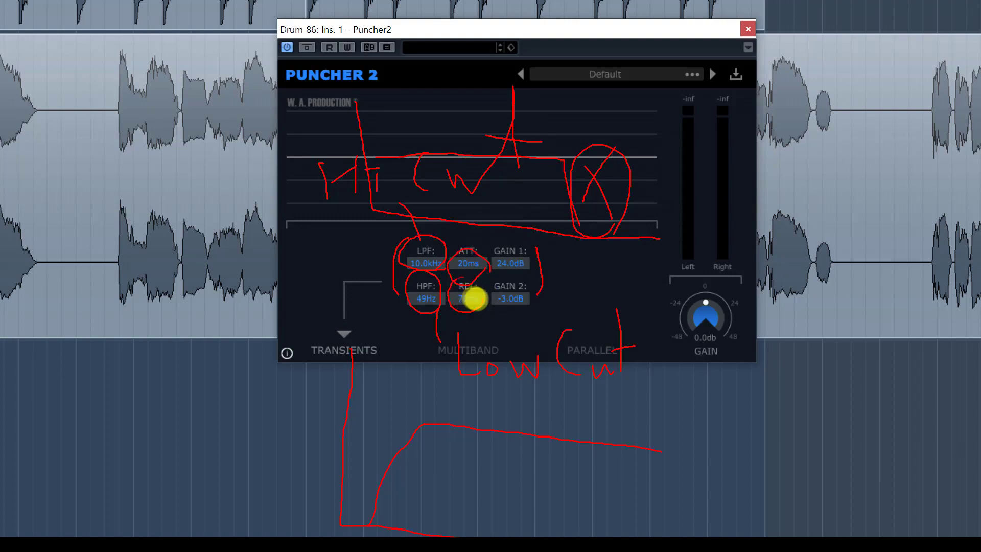
pyautogui.moveTo(418, 307); pyautogui.dragTo(500, 310)
pyautogui.moveTo(412, 278)
pyautogui.mouseDown()
pyautogui.moveTo(530, 275)
pyautogui.moveTo(497, 302)
pyautogui.moveTo(504, 310)
pyautogui.mouseUp()
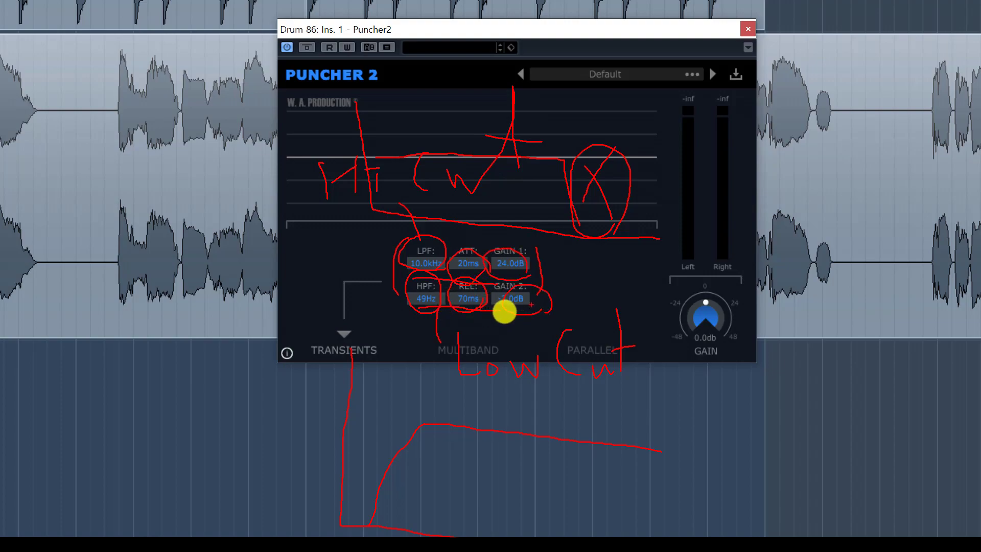
pyautogui.press('Escape')
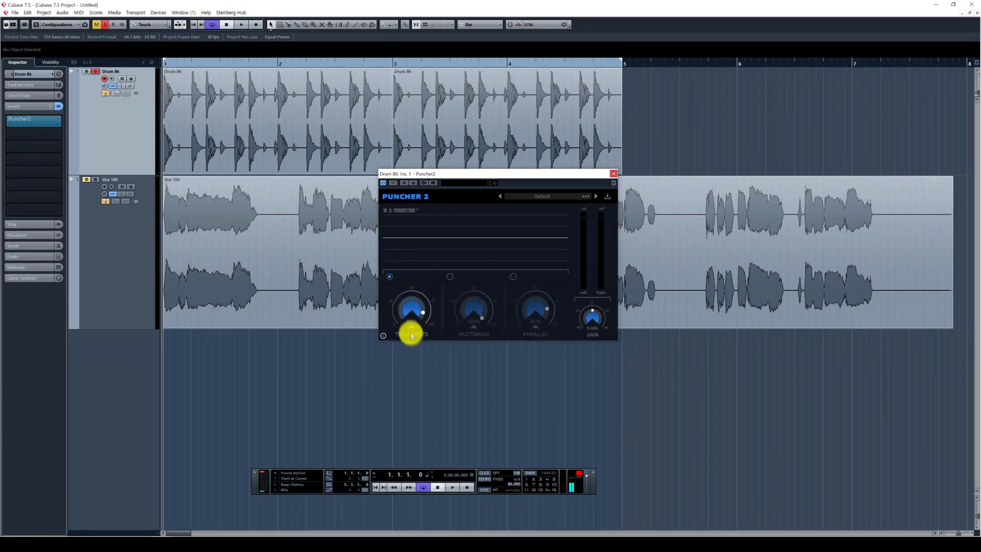
# Set Gain 1 and Gain 2 in the detailed Transients settings to -48 dB and audition the drum loop
pyautogui.moveTo(410, 330)
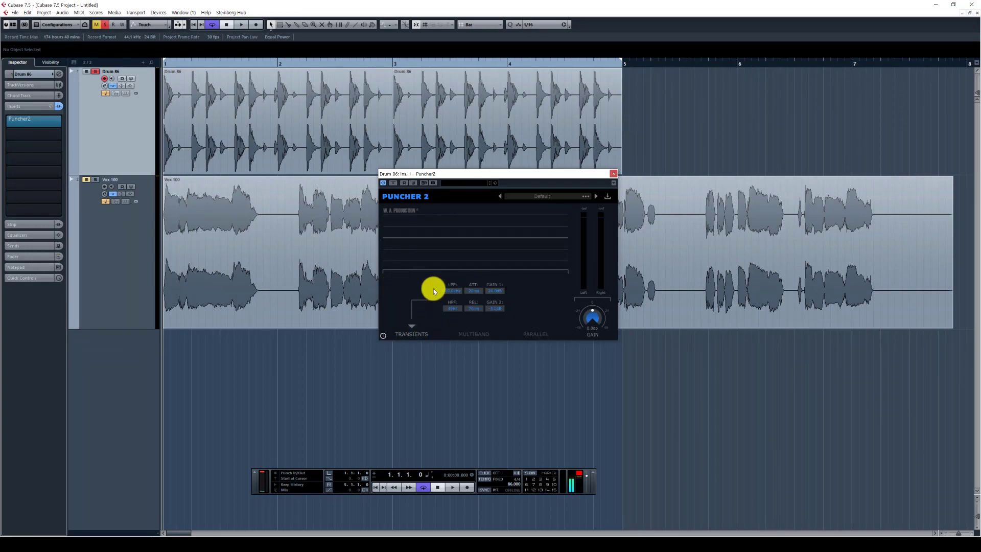
pyautogui.hotkey('ctrl', '1')
pyautogui.moveTo(443, 279)
pyautogui.mouseDown()
pyautogui.moveTo(439, 302)
pyautogui.moveTo(501, 318)
pyautogui.moveTo(477, 278)
pyautogui.moveTo(457, 281)
pyautogui.moveTo(409, 322)
pyautogui.mouseUp()
pyautogui.moveTo(397, 281); pyautogui.dragTo(431, 325)
pyautogui.press('Escape')
pyautogui.press('space')
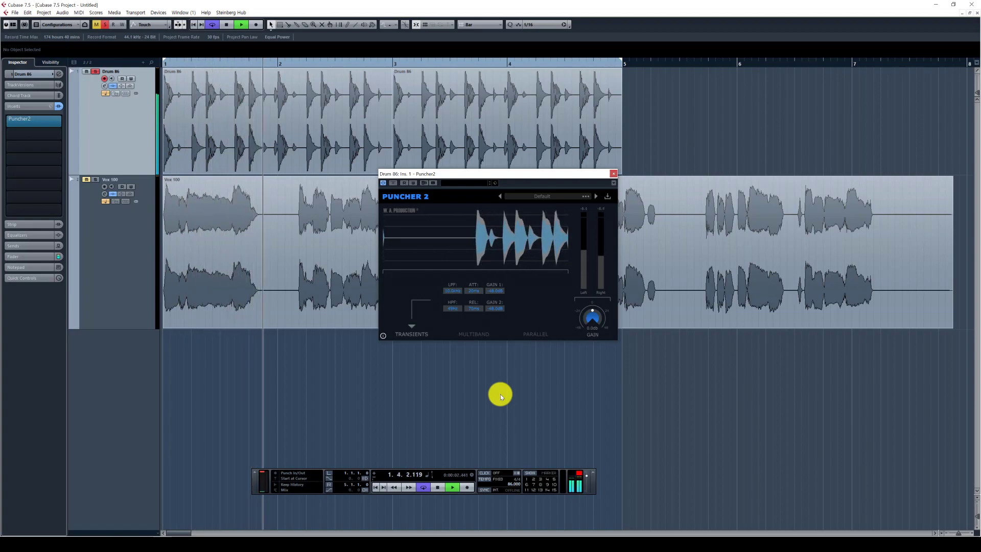
pyautogui.press('space')
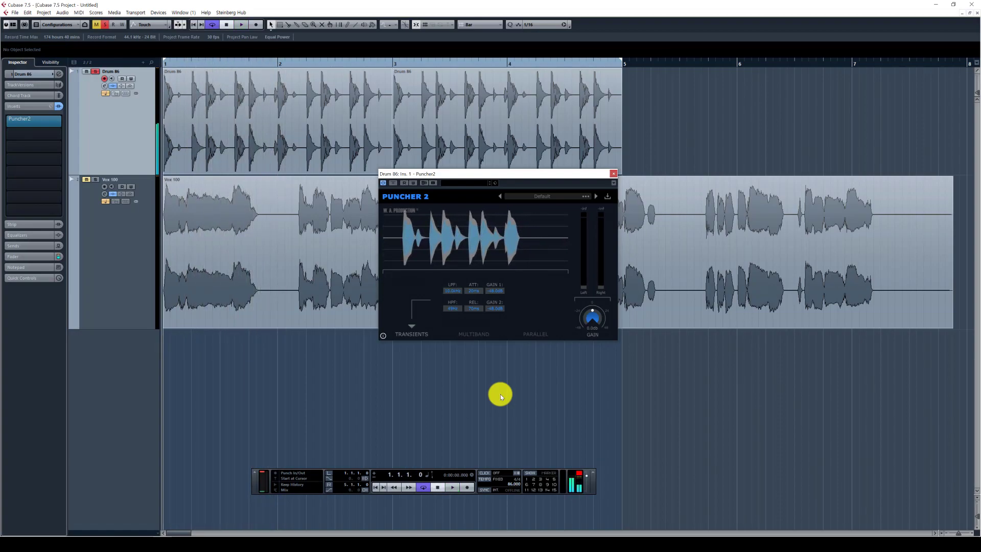
pyautogui.press('space')
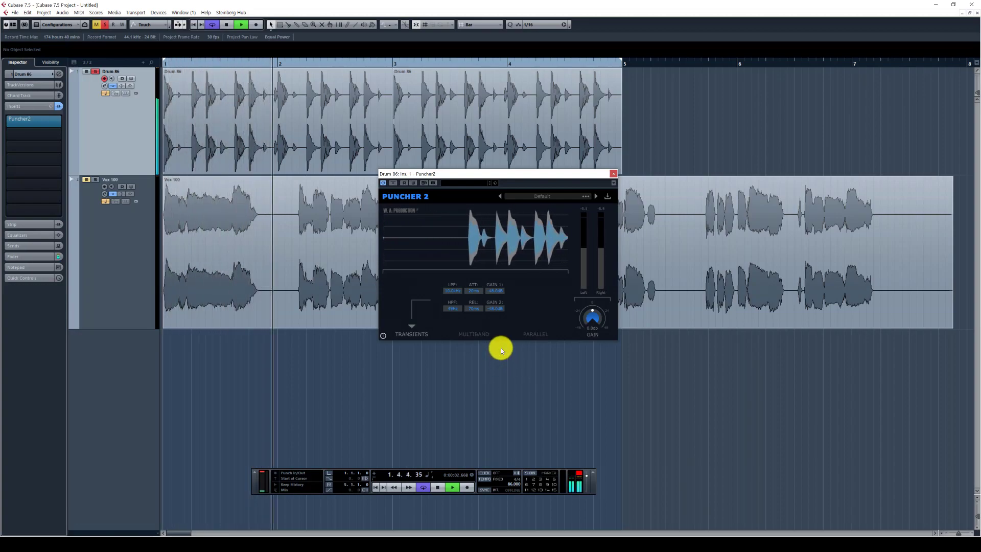
pyautogui.press('space')
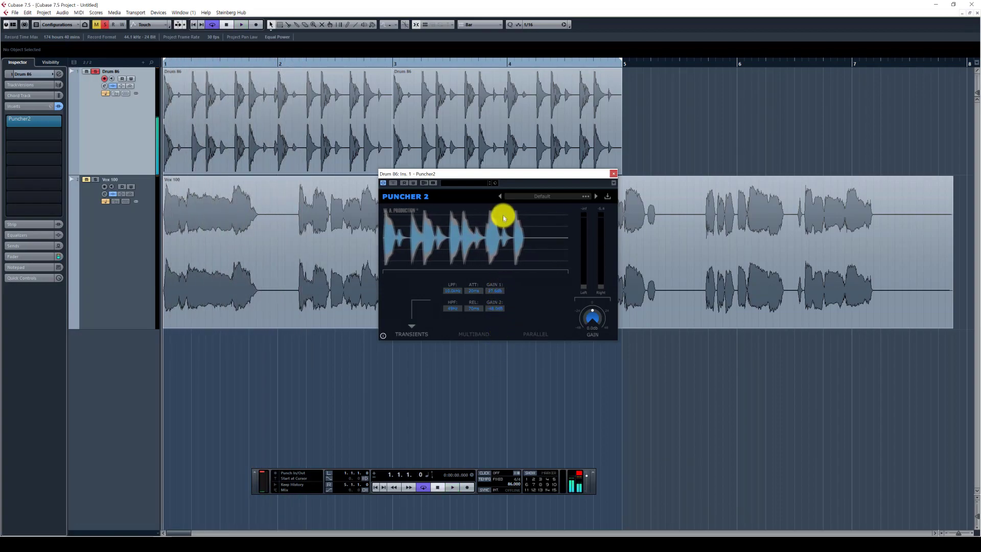
# Set Gain 1 to 33 dB and the release to 1000 ms in the Transients settings while the drum loop plays
pyautogui.press('space')
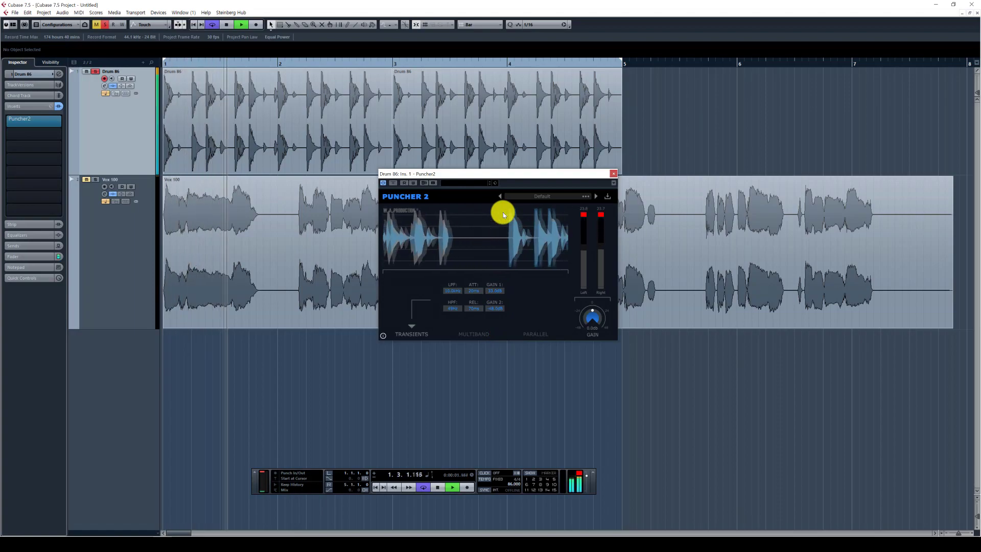
pyautogui.press('space')
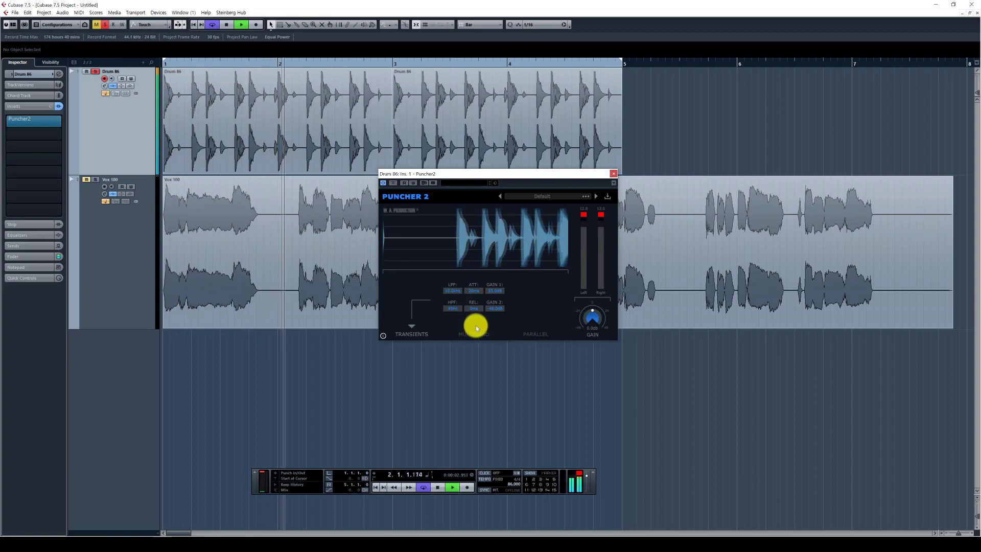
pyautogui.moveTo(477, 307); pyautogui.dragTo(474, 135)
pyautogui.click(484, 369)
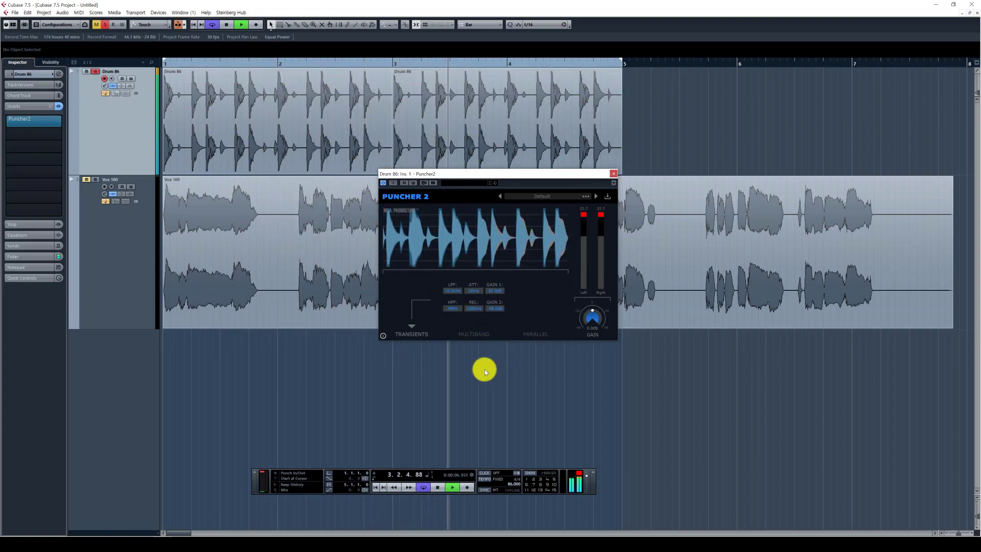
# Shorten the Transients release and compare the playing drum loop with Puncher 2 active and bypassed
pyautogui.press('space')
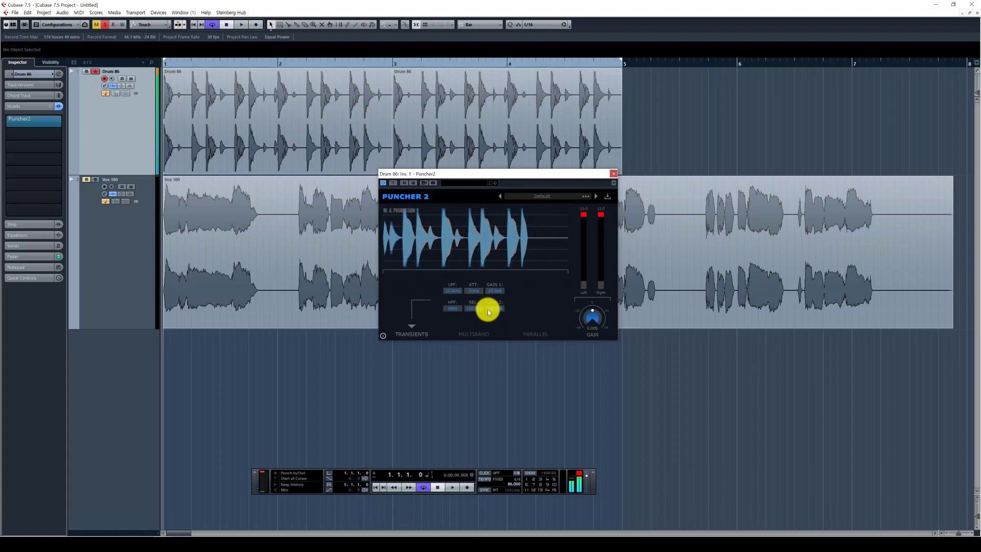
pyautogui.press('space')
pyautogui.moveTo(476, 308); pyautogui.dragTo(477, 369)
pyautogui.press('space')
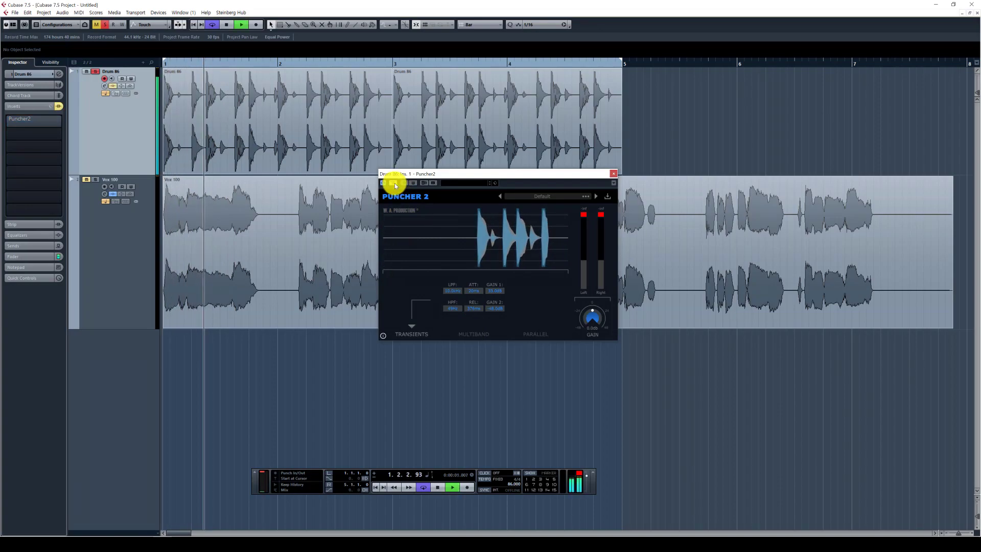
pyautogui.press('space')
# Select the first drum clip to inspect its hits up close, and shorten the Transients release further
pyautogui.click(255, 134)
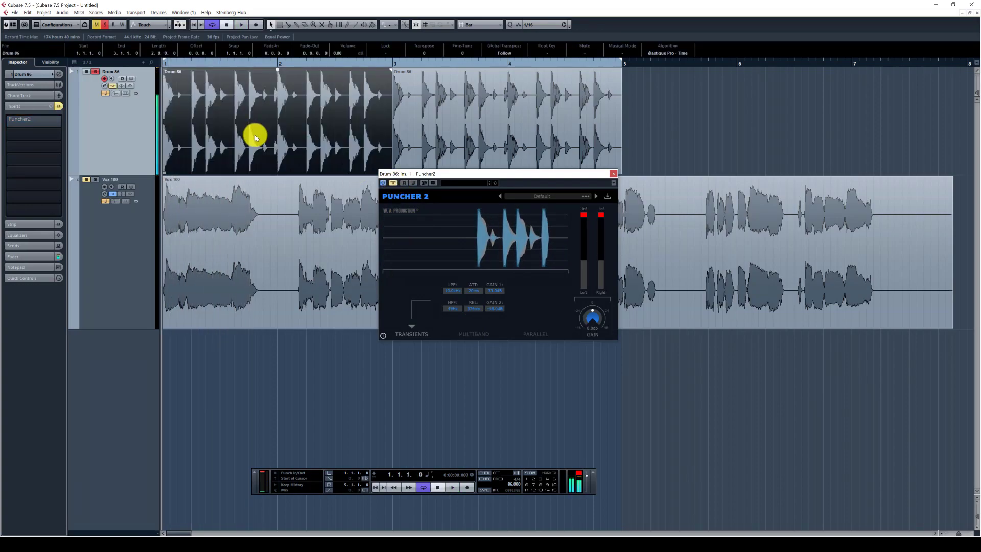
pyautogui.press('h')
pyautogui.press('h')
pyautogui.press('h')
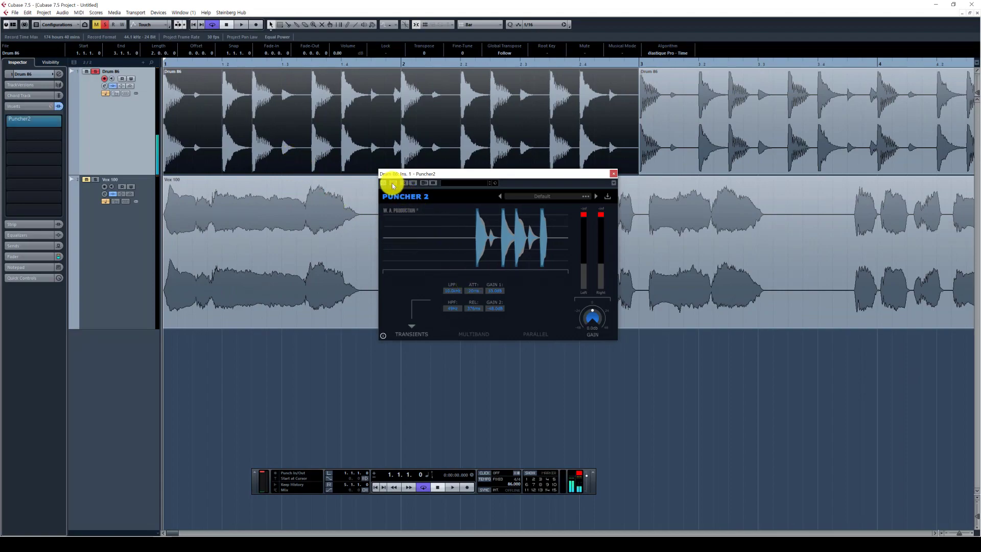
pyautogui.moveTo(478, 311); pyautogui.dragTo(480, 375)
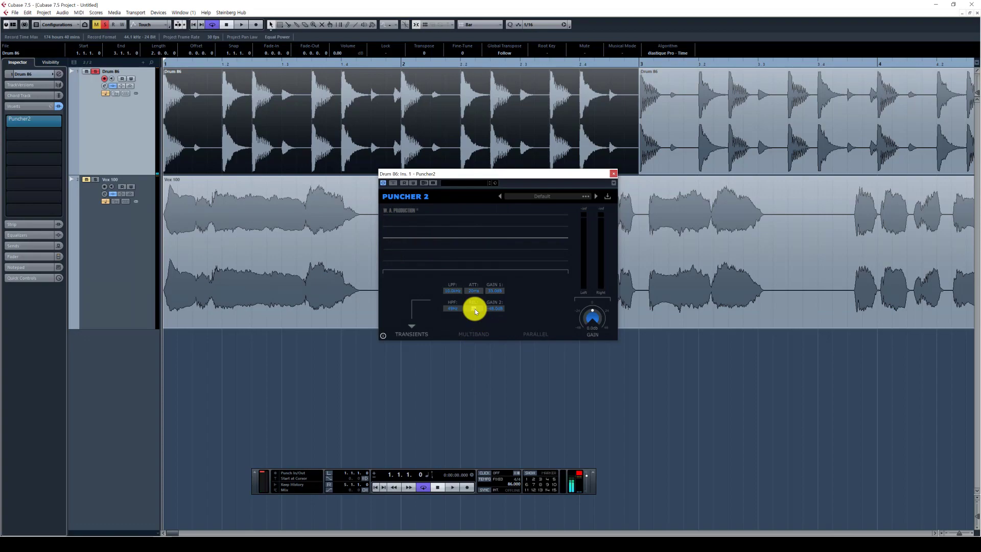
# Lower Gain 1 and raise Gain 2 in the Transients settings, comparing the drum loop with Puncher 2 active and bypassed
pyautogui.press('space')
pyautogui.moveTo(496, 290); pyautogui.dragTo(488, 321)
pyautogui.press('space')
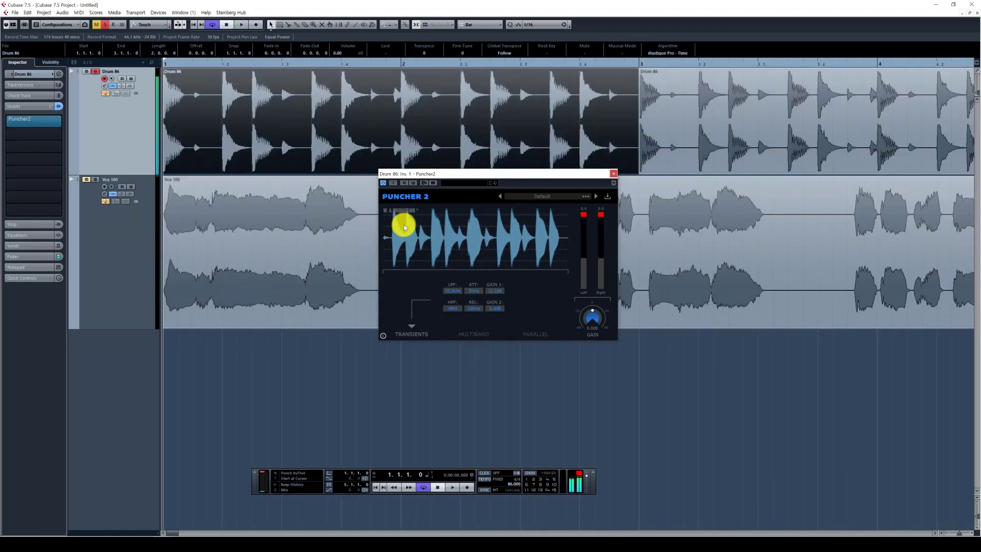
pyautogui.press('space')
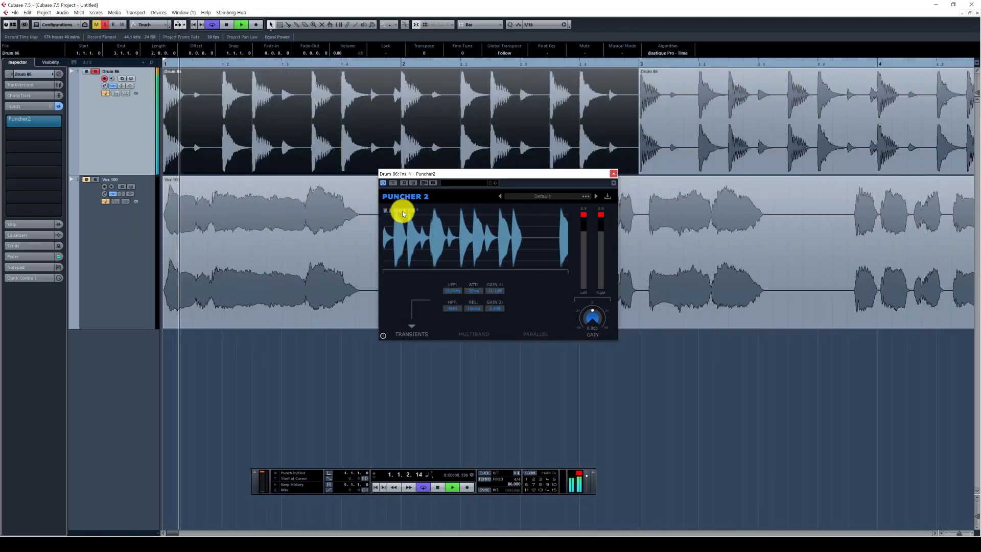
pyautogui.click(395, 184)
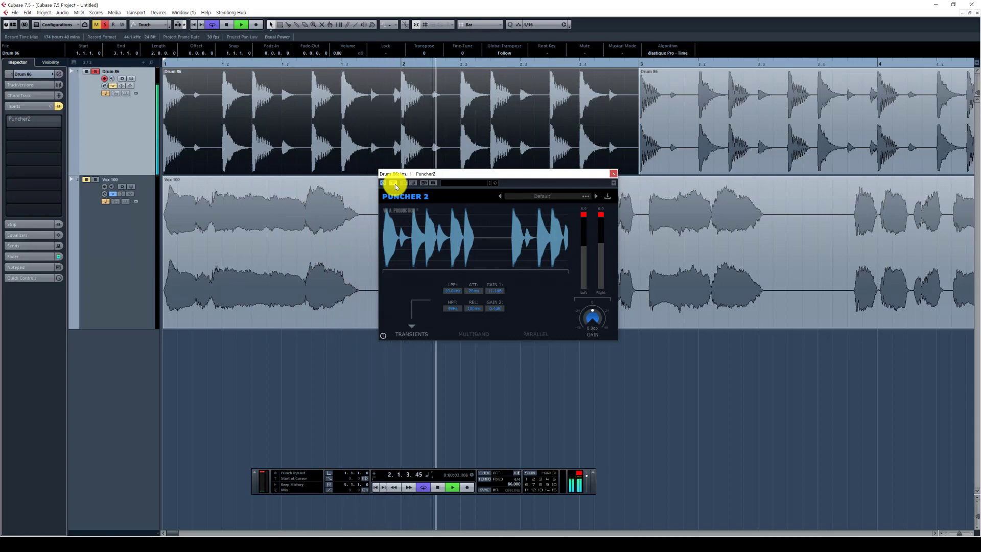
# Raise Gain 1 and Gain 2 in the detailed Transients settings and audition the drum loop
pyautogui.click(411, 325)
pyautogui.press('space')
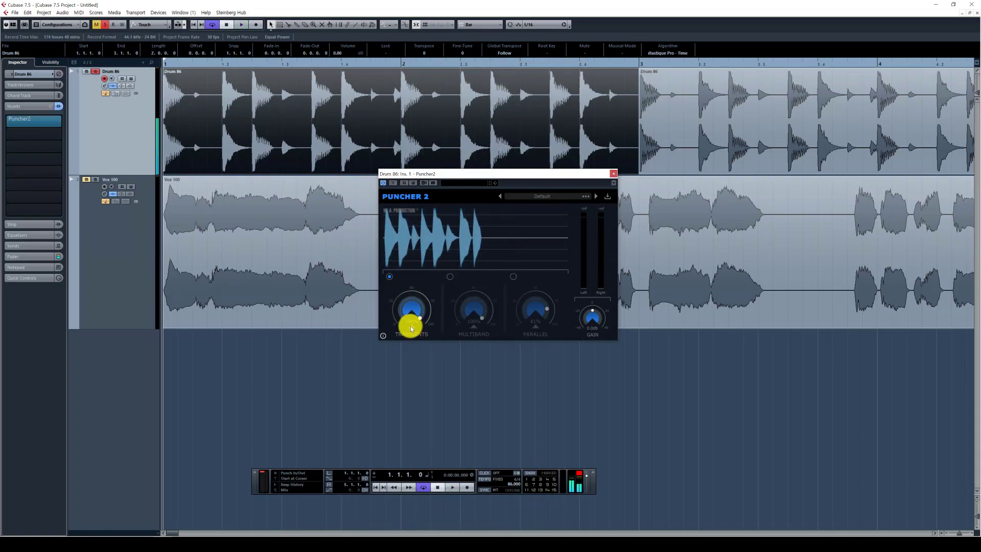
pyautogui.click(411, 328)
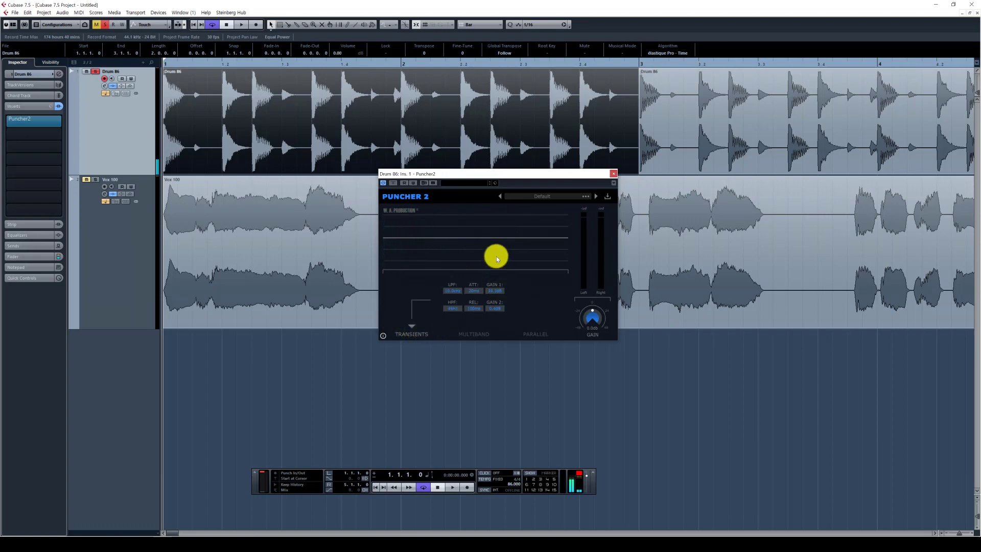
pyautogui.press('space')
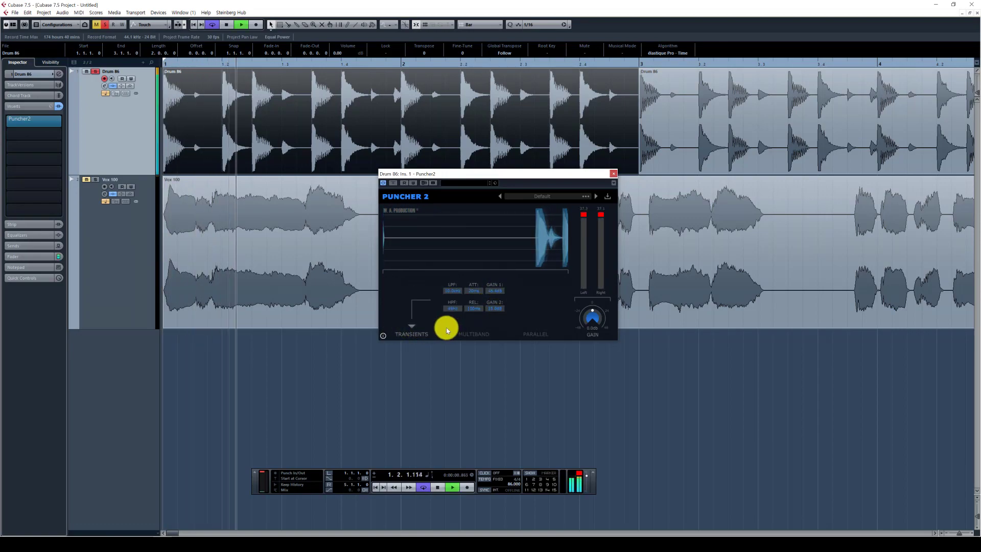
# Close the detailed Transients settings and set the Transients amount to 37% while comparing the drum loop with Puncher 2 bypassed
pyautogui.click(412, 327)
pyautogui.press('space')
pyautogui.press('space')
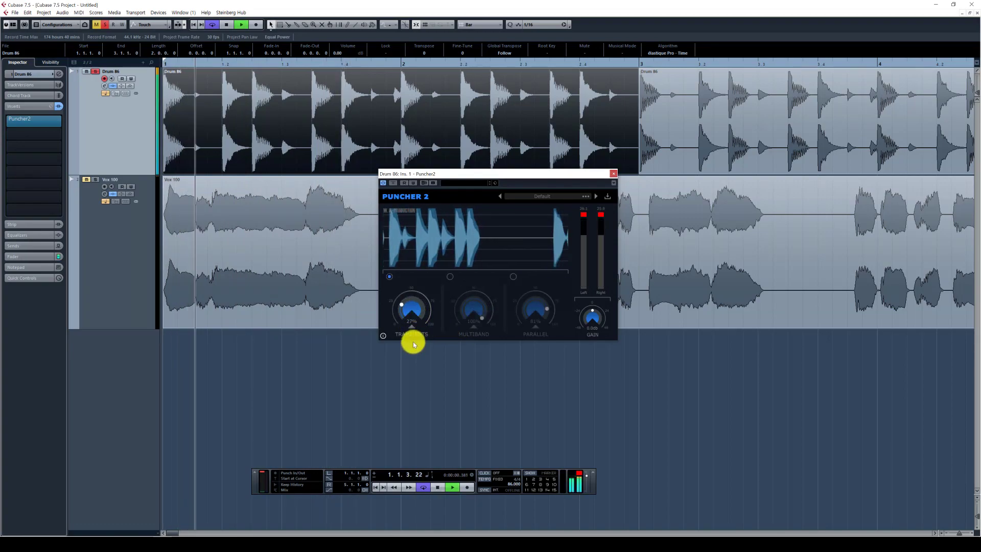
pyautogui.moveTo(405, 313); pyautogui.dragTo(409, 317)
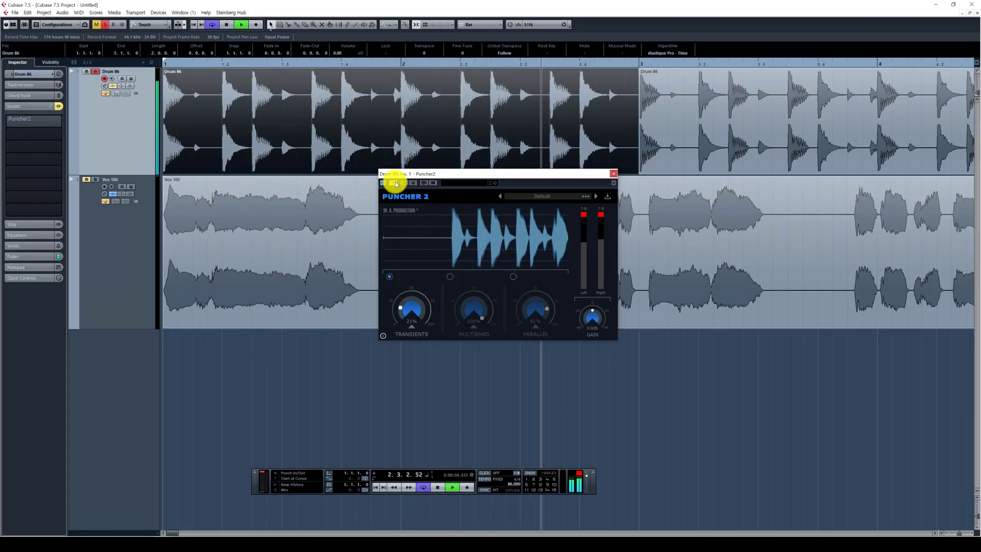
pyautogui.moveTo(409, 311); pyautogui.dragTo(411, 287)
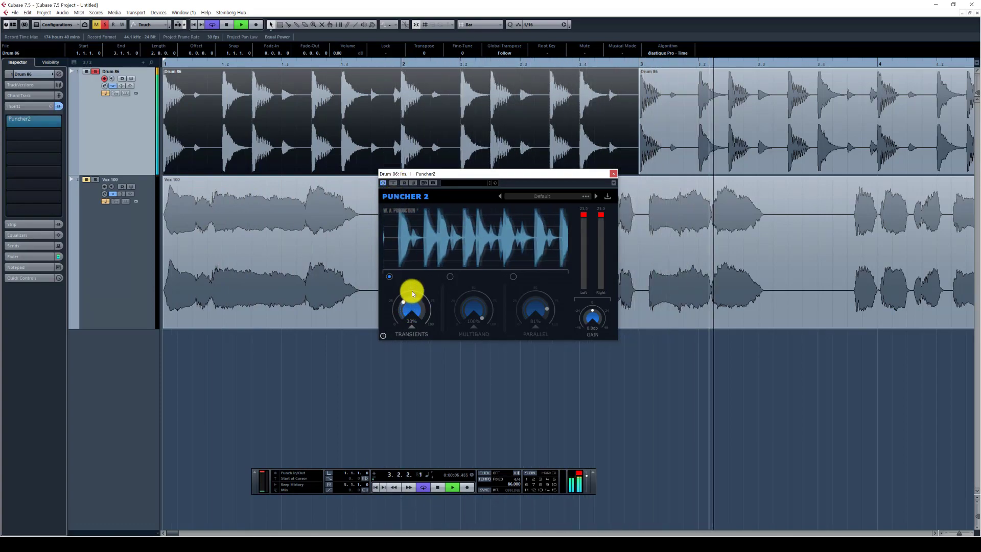
pyautogui.press('space')
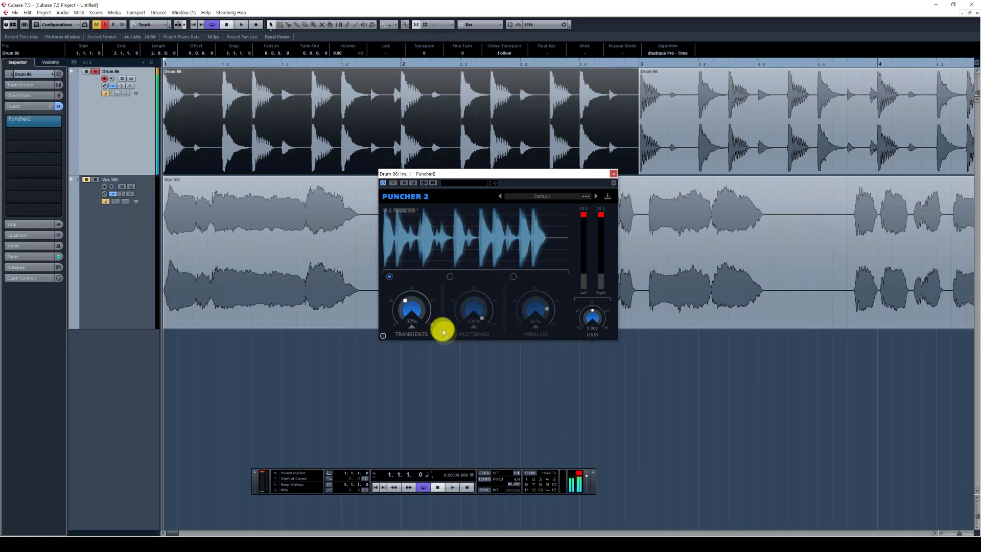
# Switch processing from Transients to Multiband and open its detailed settings to examine the frequency, band and compressor controls
pyautogui.click(449, 277)
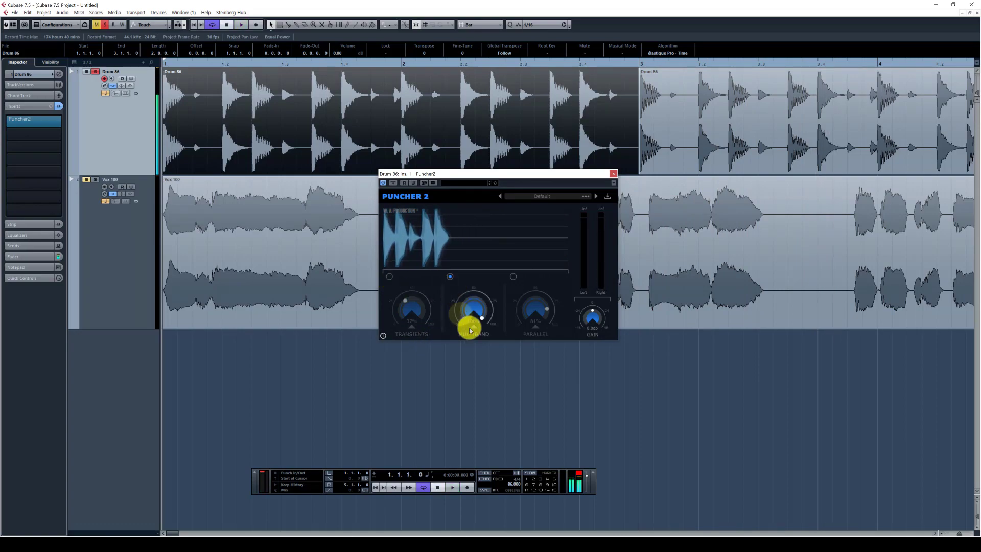
pyautogui.click(474, 331)
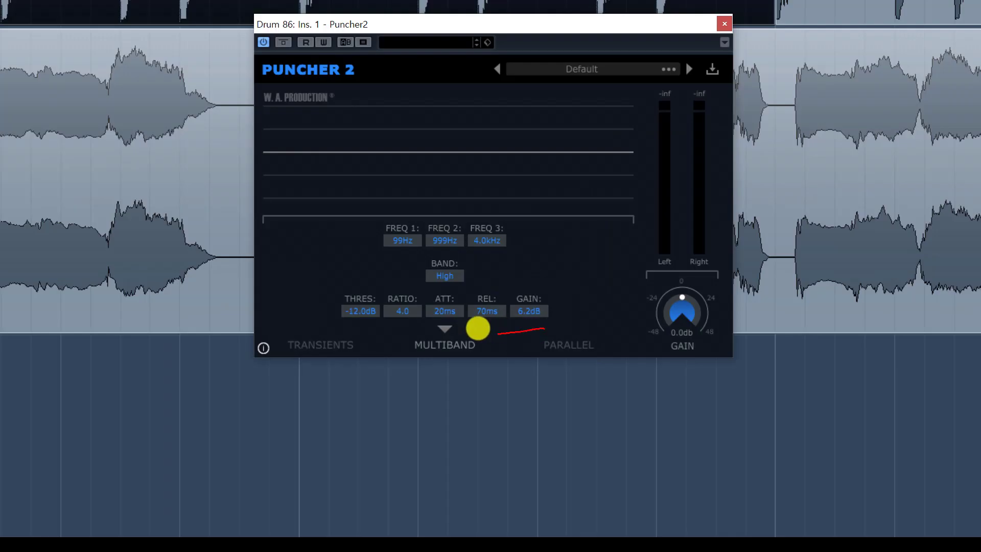
pyautogui.press('space')
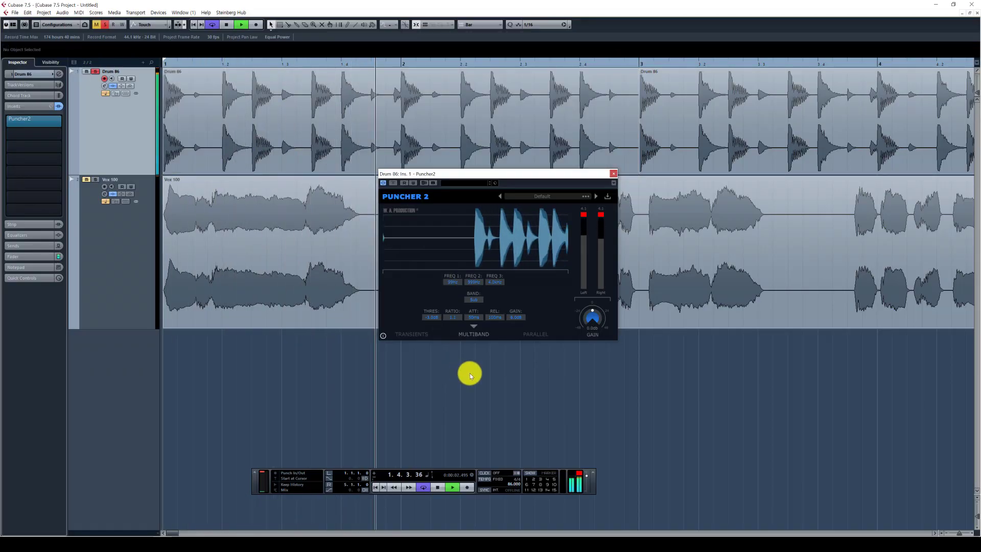
# Choose the Low band in the Multiband settings and adjust its gain while the drum loop plays
pyautogui.click(474, 299)
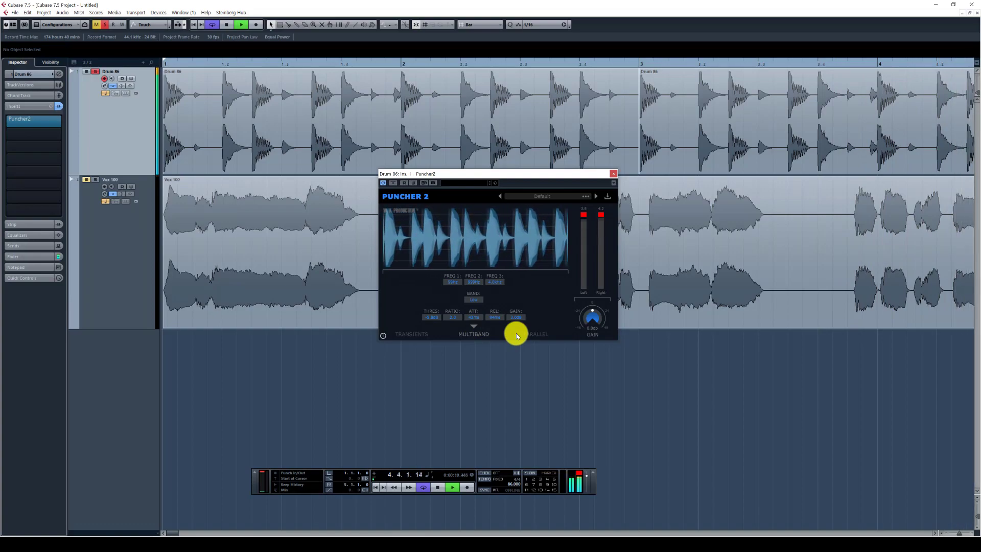
pyautogui.press('space')
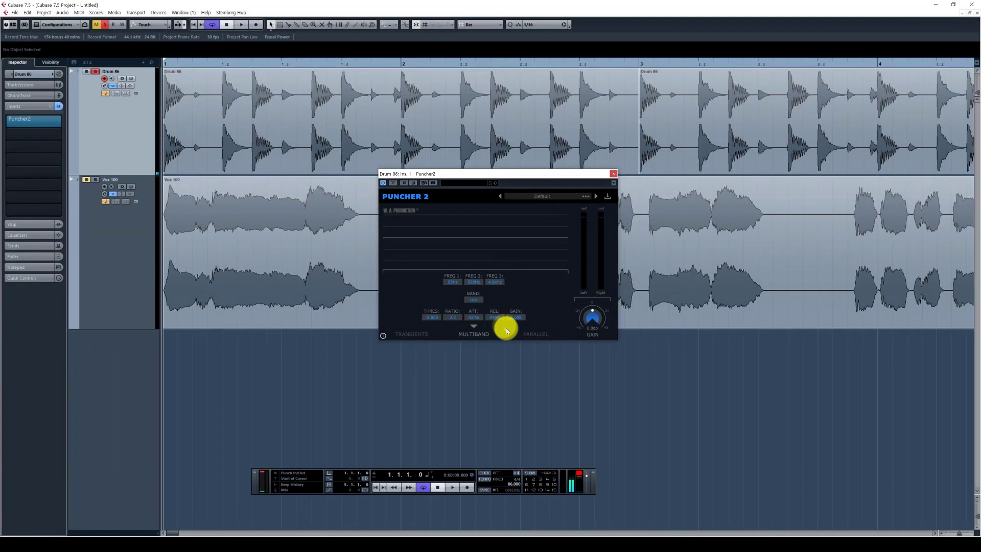
pyautogui.press('space')
pyautogui.moveTo(534, 314)
pyautogui.mouseDown()
pyautogui.moveTo(536, 270)
pyautogui.moveTo(514, 375)
pyautogui.moveTo(519, 312)
pyautogui.moveTo(514, 424)
pyautogui.moveTo(525, 330)
pyautogui.moveTo(525, 340)
pyautogui.mouseUp()
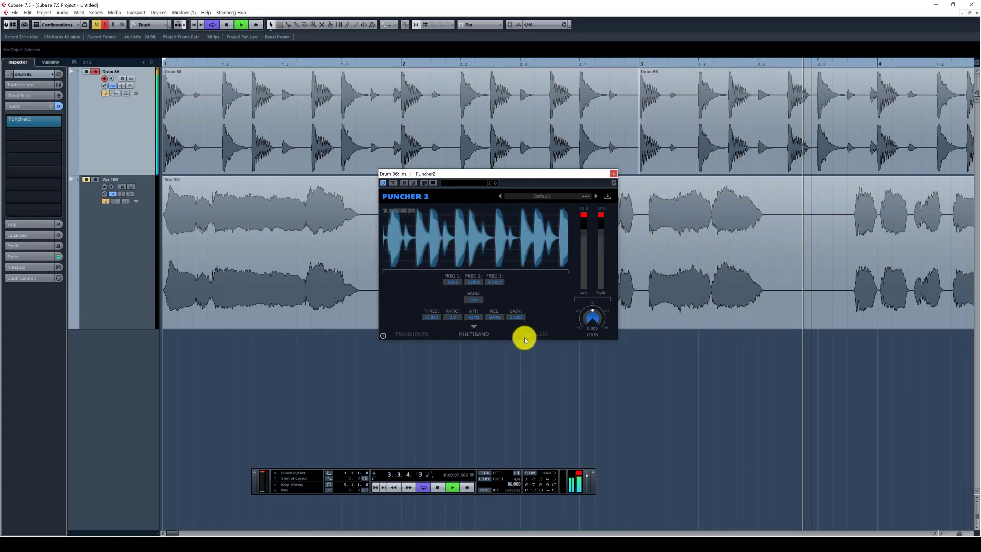
pyautogui.press('space')
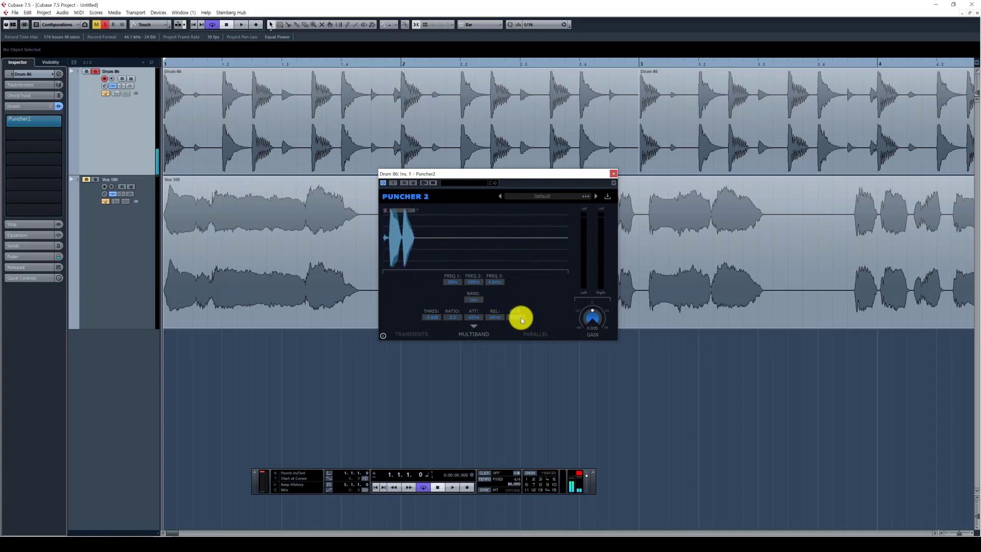
# Choose the High band in the Multiband settings and raise its gain while auditioning the drum loop
pyautogui.click(479, 301)
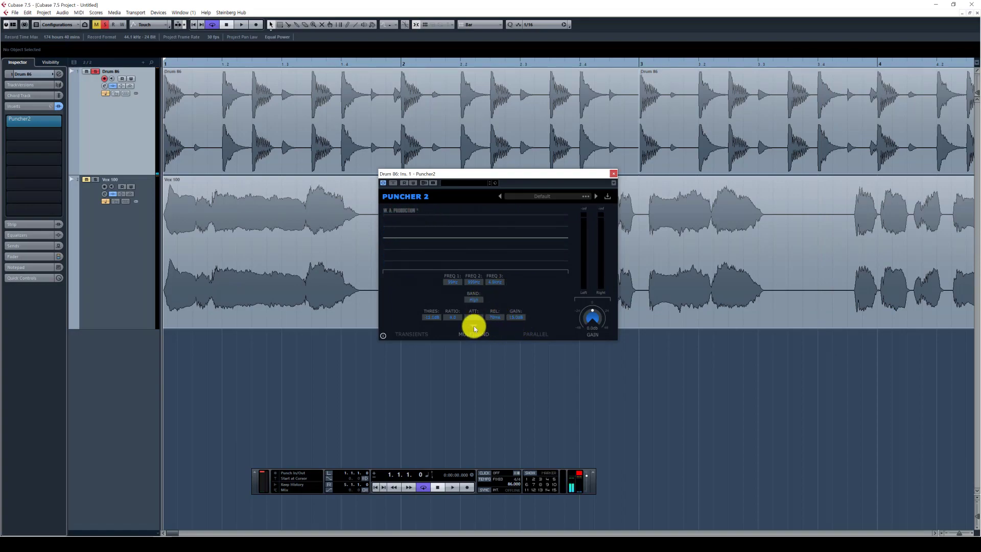
pyautogui.press('space')
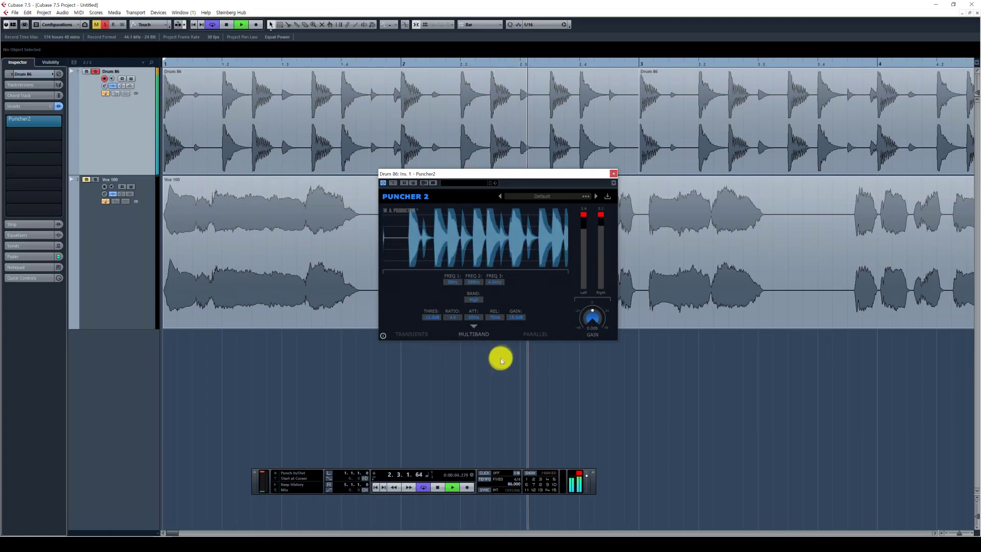
pyautogui.press('space')
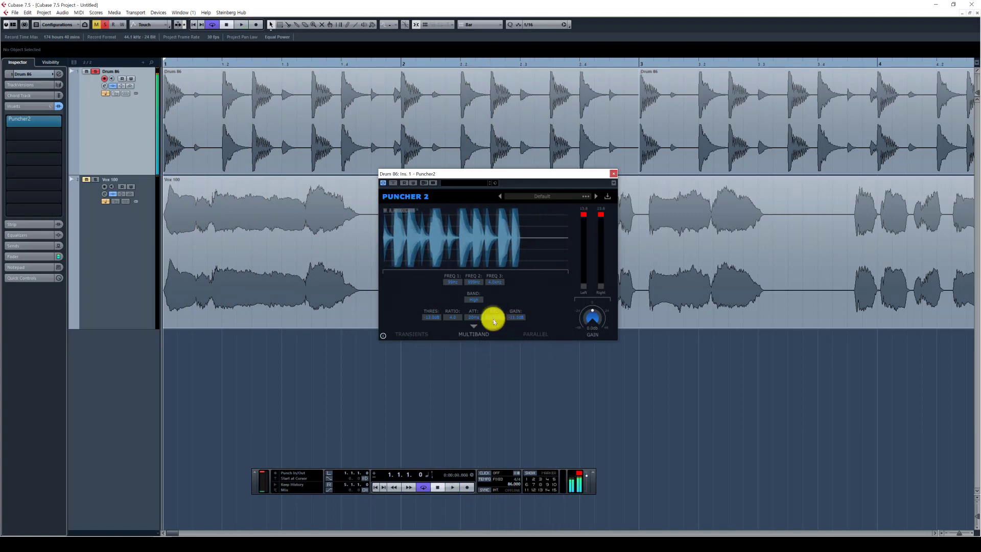
# Adjust the gains of the Mid and High bands in the Multiband settings while the drum loop plays
pyautogui.click(480, 301)
pyautogui.click(478, 302)
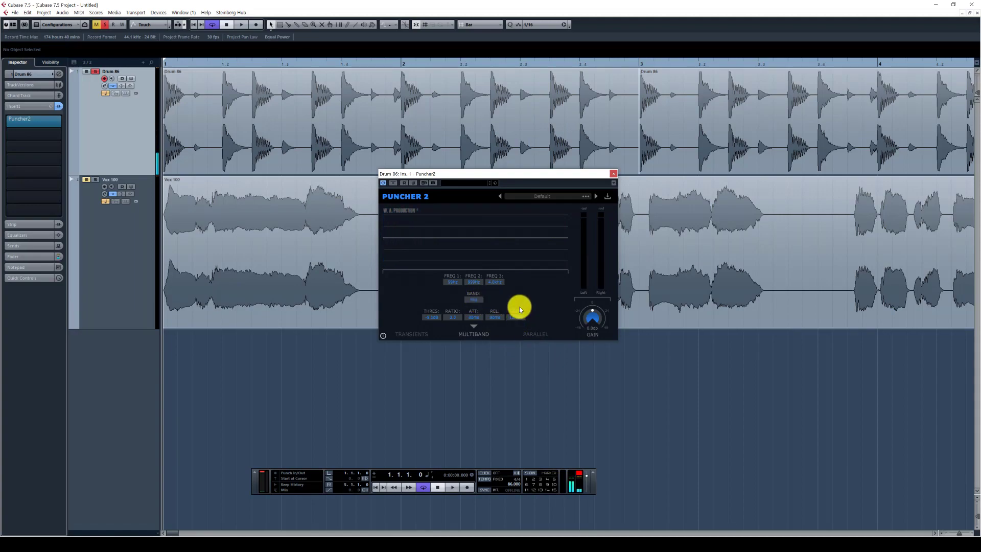
pyautogui.press('space')
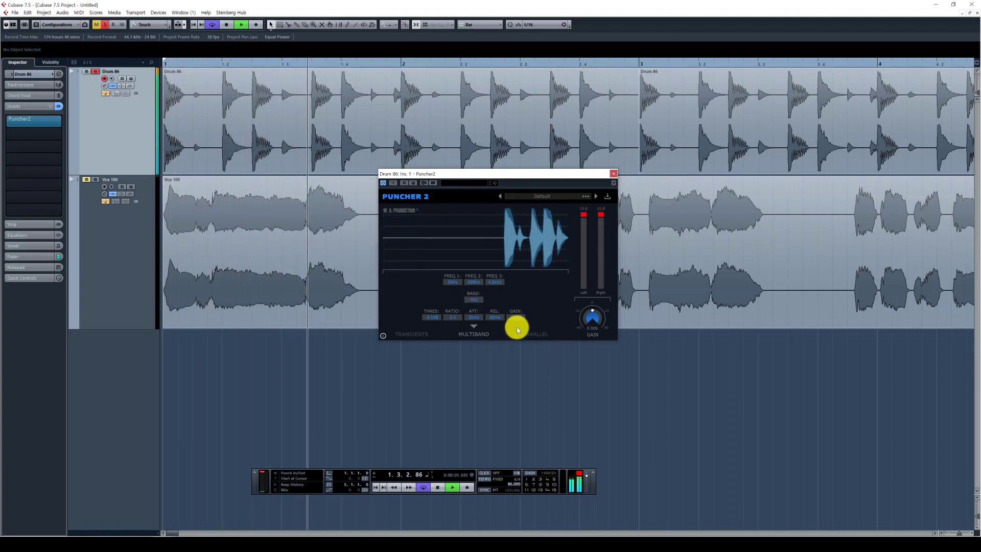
pyautogui.click(478, 301)
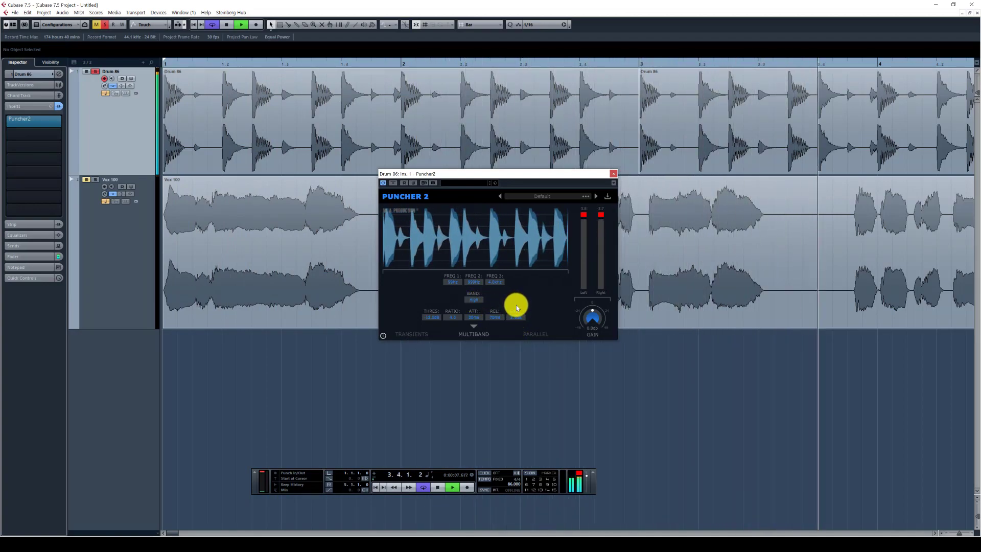
pyautogui.click(480, 302)
pyautogui.press('space')
# Go through the Low and Mid bands and adjust their Multiband gains while the drum loop plays
pyautogui.click(478, 301)
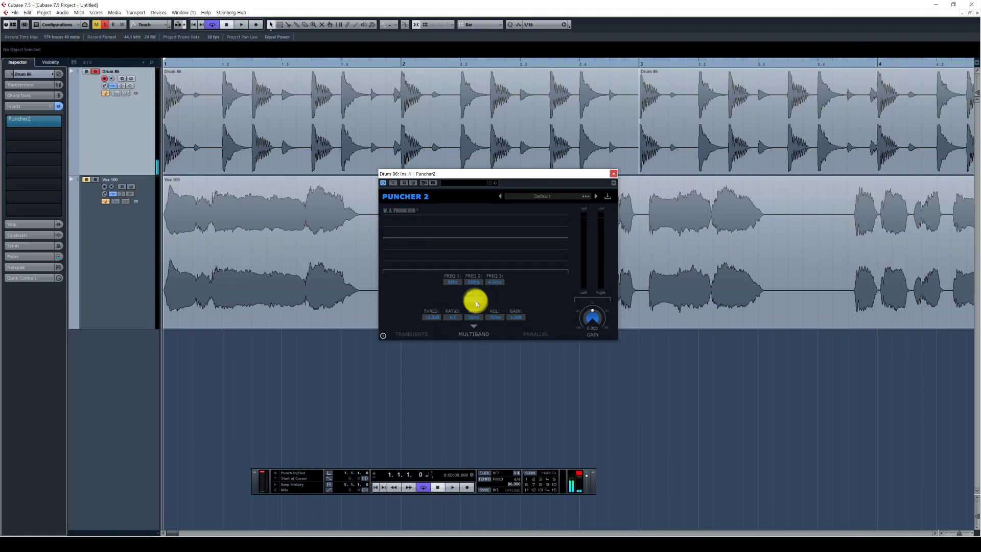
pyautogui.click(482, 305)
pyautogui.press('space')
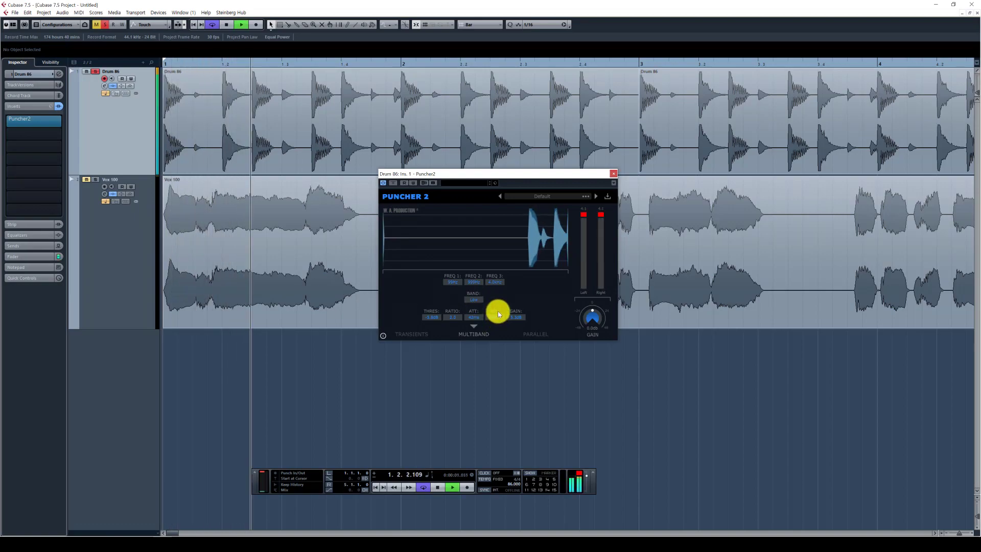
pyautogui.click(478, 304)
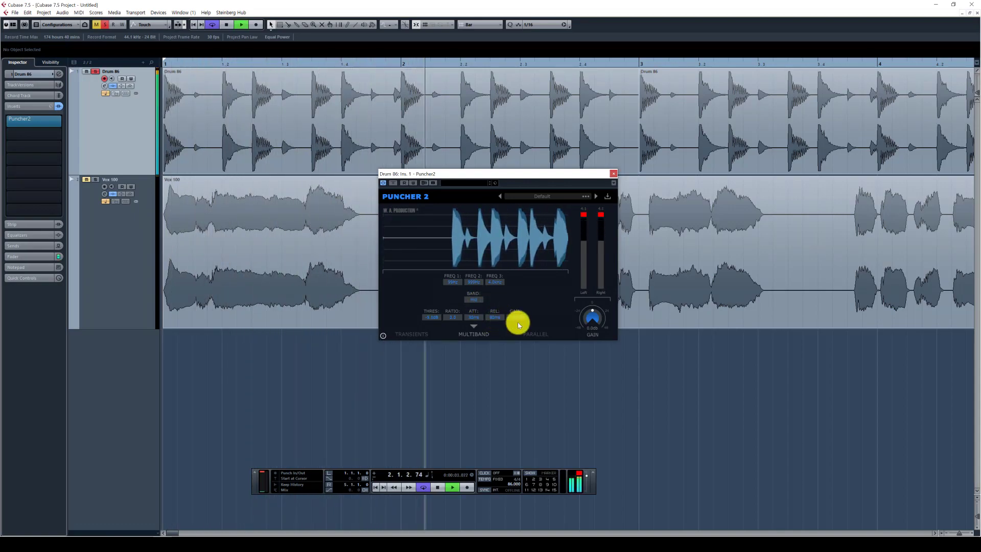
# Close the detailed Multiband settings, lower the Multiband amount to about 26% and switch that section off
pyautogui.click(473, 326)
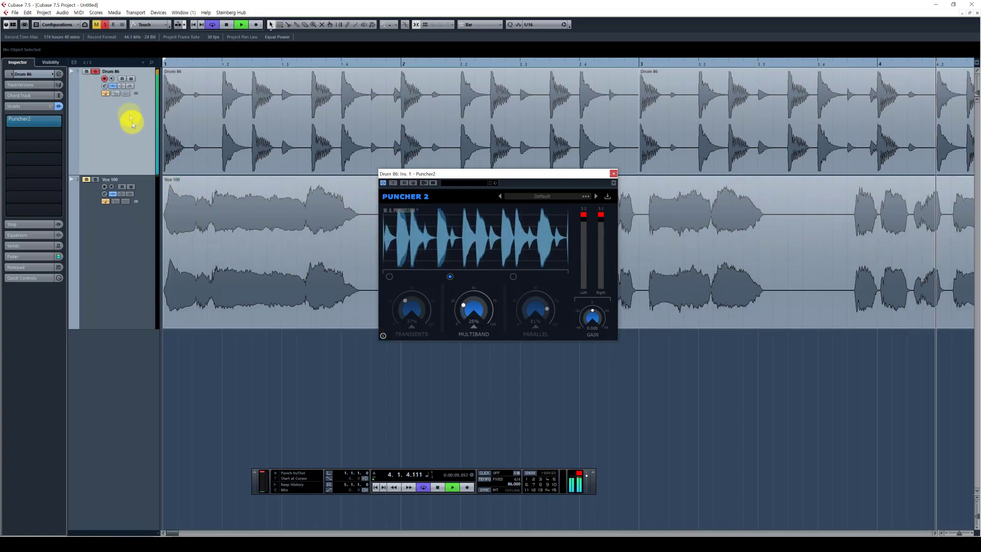
pyautogui.press('space')
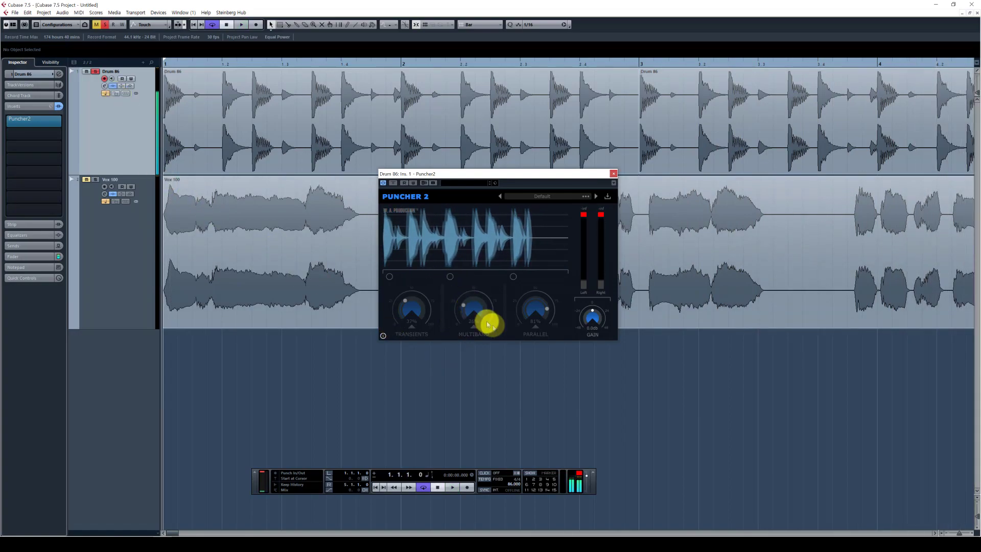
# Enable the Parallel section and raise its amount to 100% while the drum loop plays
pyautogui.click(512, 277)
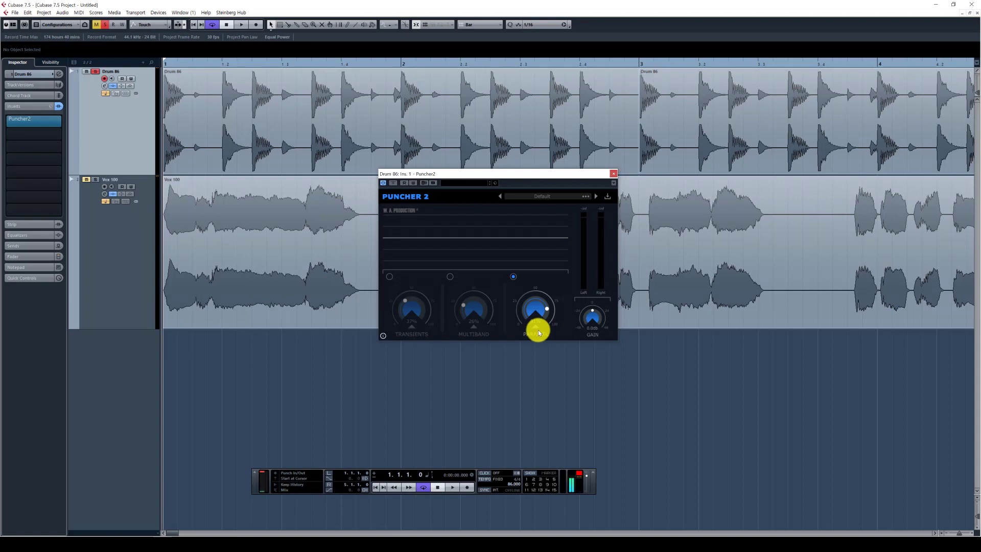
pyautogui.press('space')
pyautogui.moveTo(542, 323); pyautogui.dragTo(547, 305)
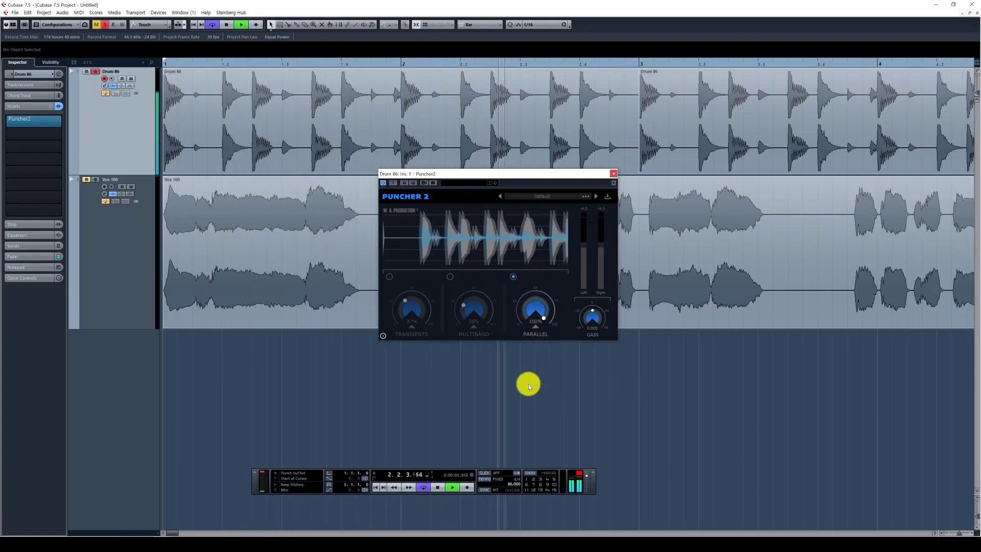
# Stop playback, duplicate the Drum 86 track and bypass the inserts on the copy
pyautogui.press('space')
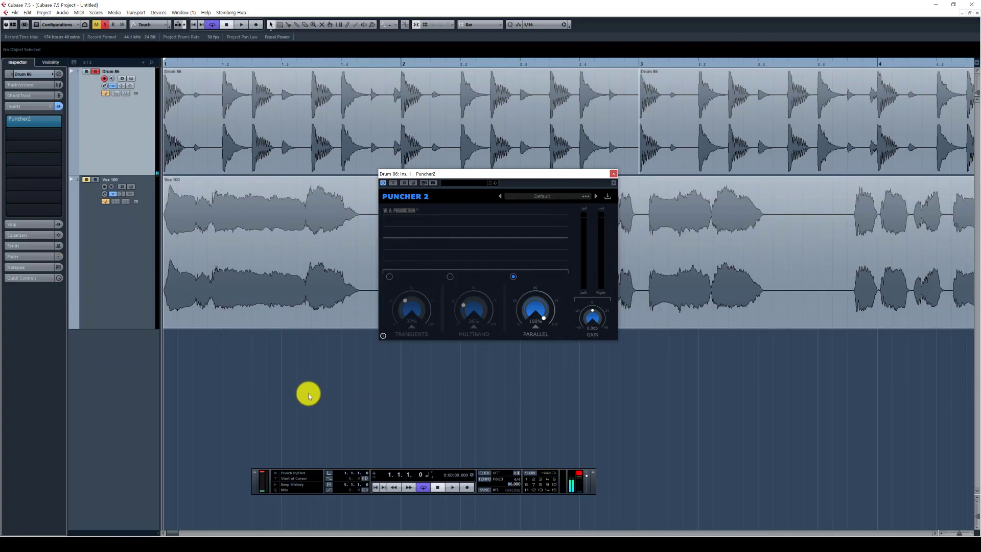
pyautogui.rightClick(141, 168)
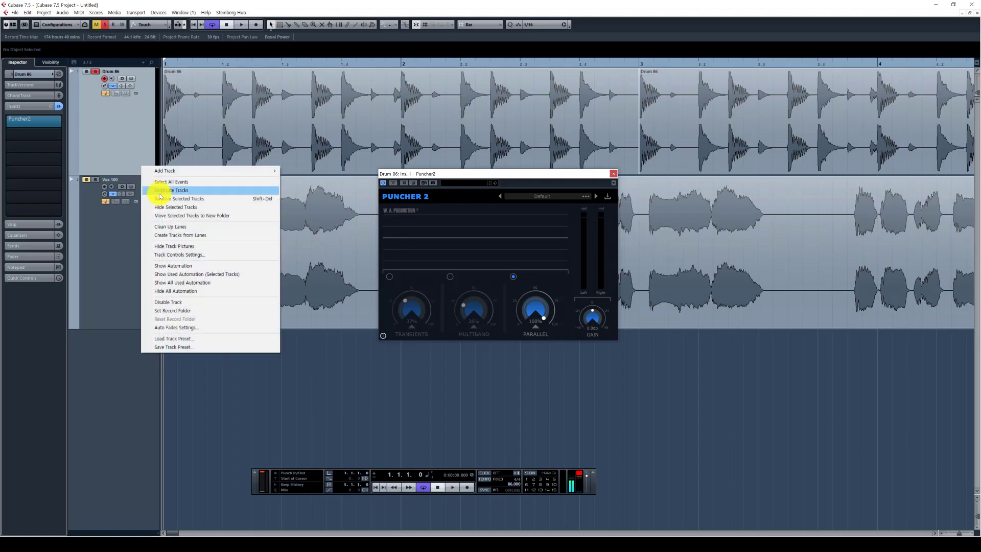
pyautogui.click(157, 194)
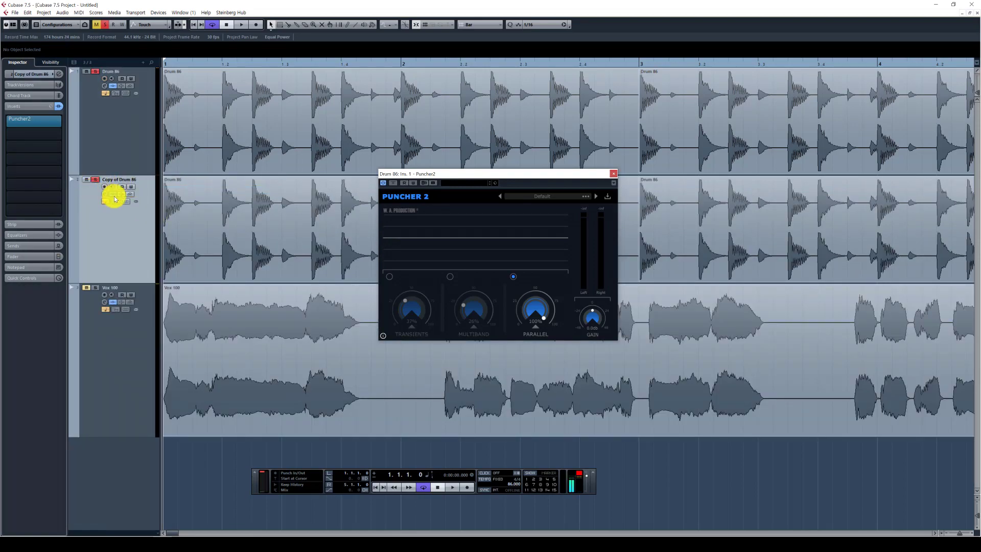
pyautogui.click(128, 138)
pyautogui.click(197, 133)
pyautogui.click(213, 213)
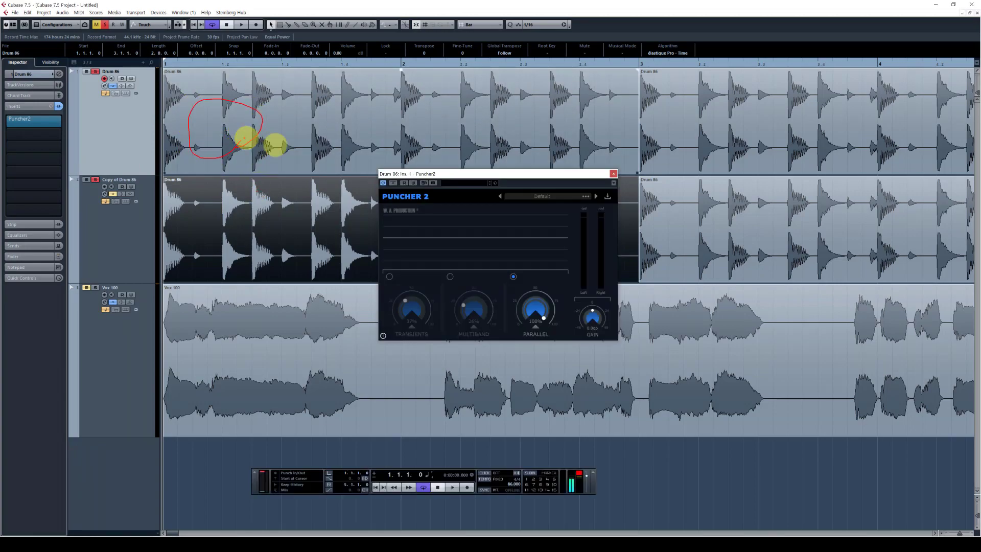
# Play the original Drum 86 track together with its copy and lower the copy's level to about -1.39 dB in the mixer
pyautogui.press('space')
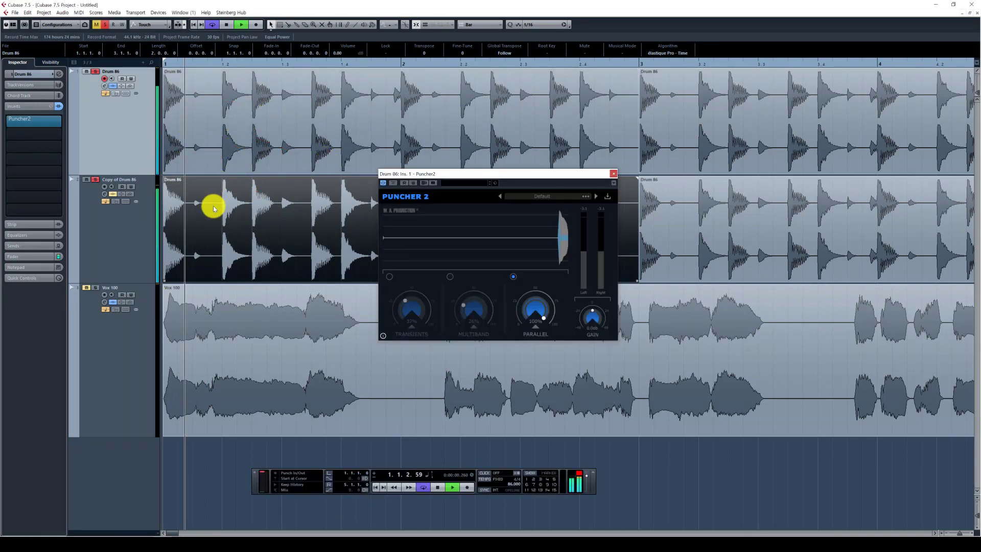
pyautogui.press('space')
pyautogui.press('space')
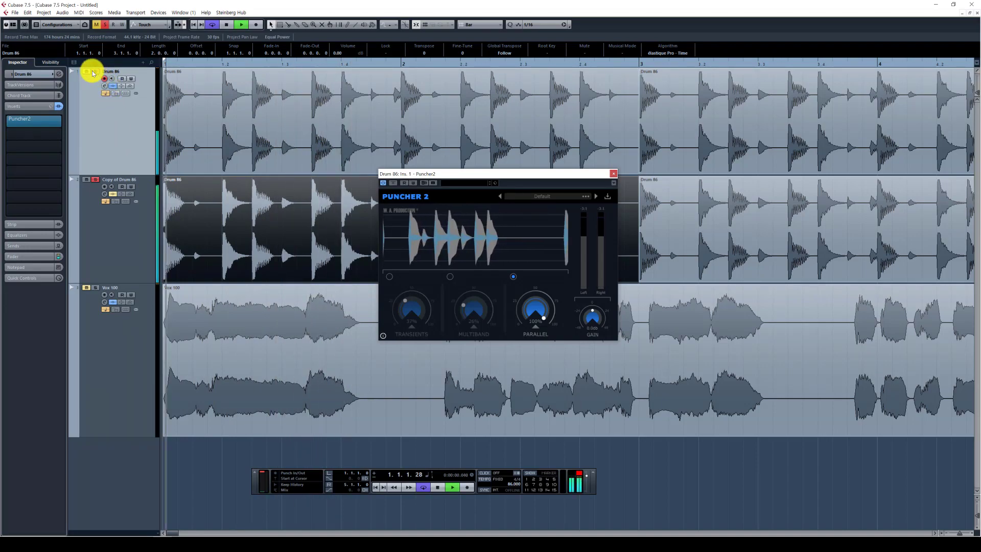
pyautogui.press('space')
pyautogui.press('space')
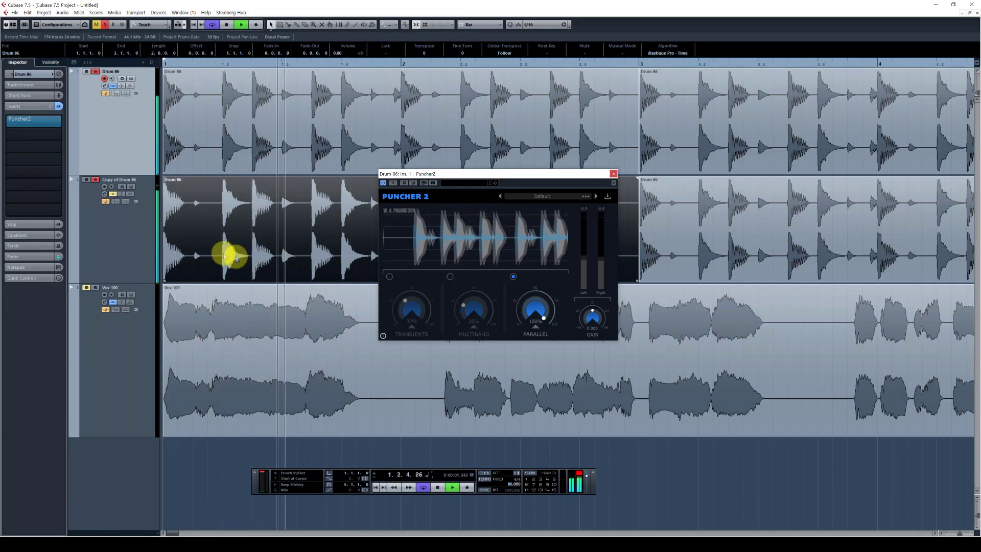
pyautogui.press('F3')
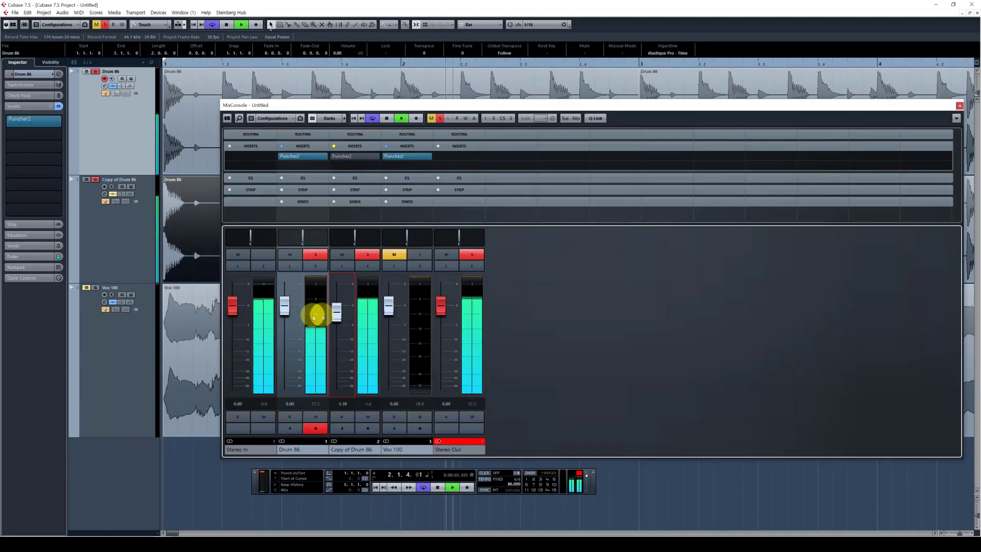
pyautogui.press('F3')
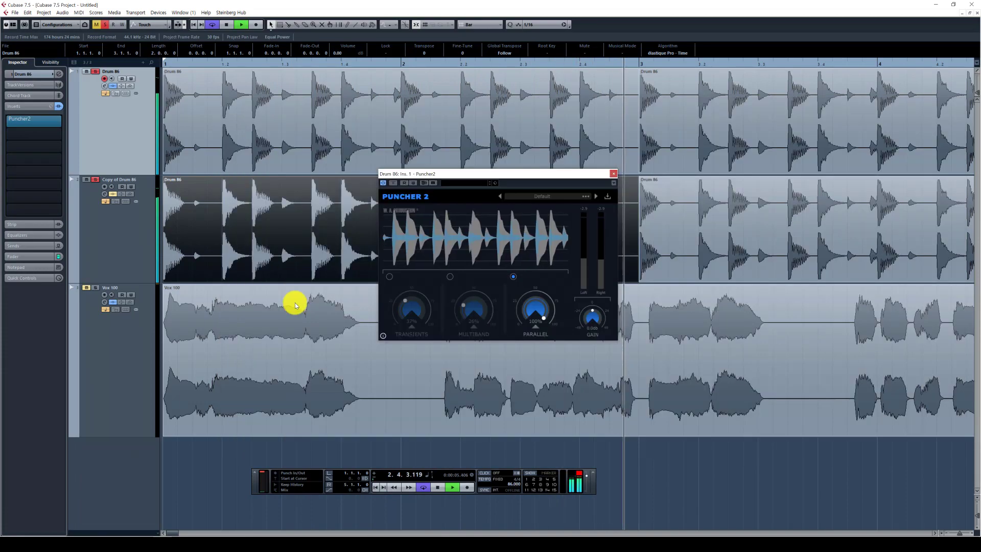